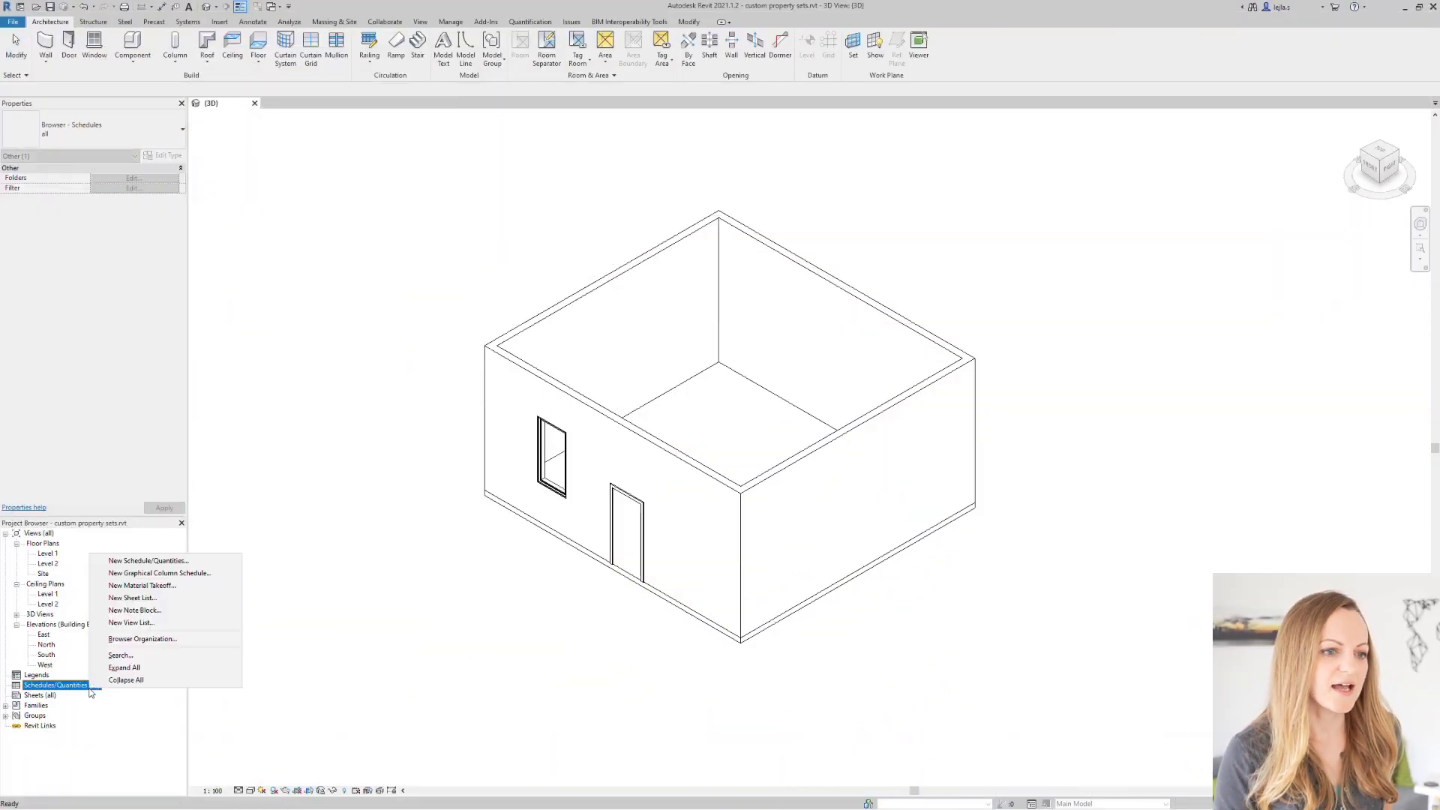
- Start a new wall schedule named 'PSet BIM me up'
{"action": "left_click", "coordinate": [149, 561]}
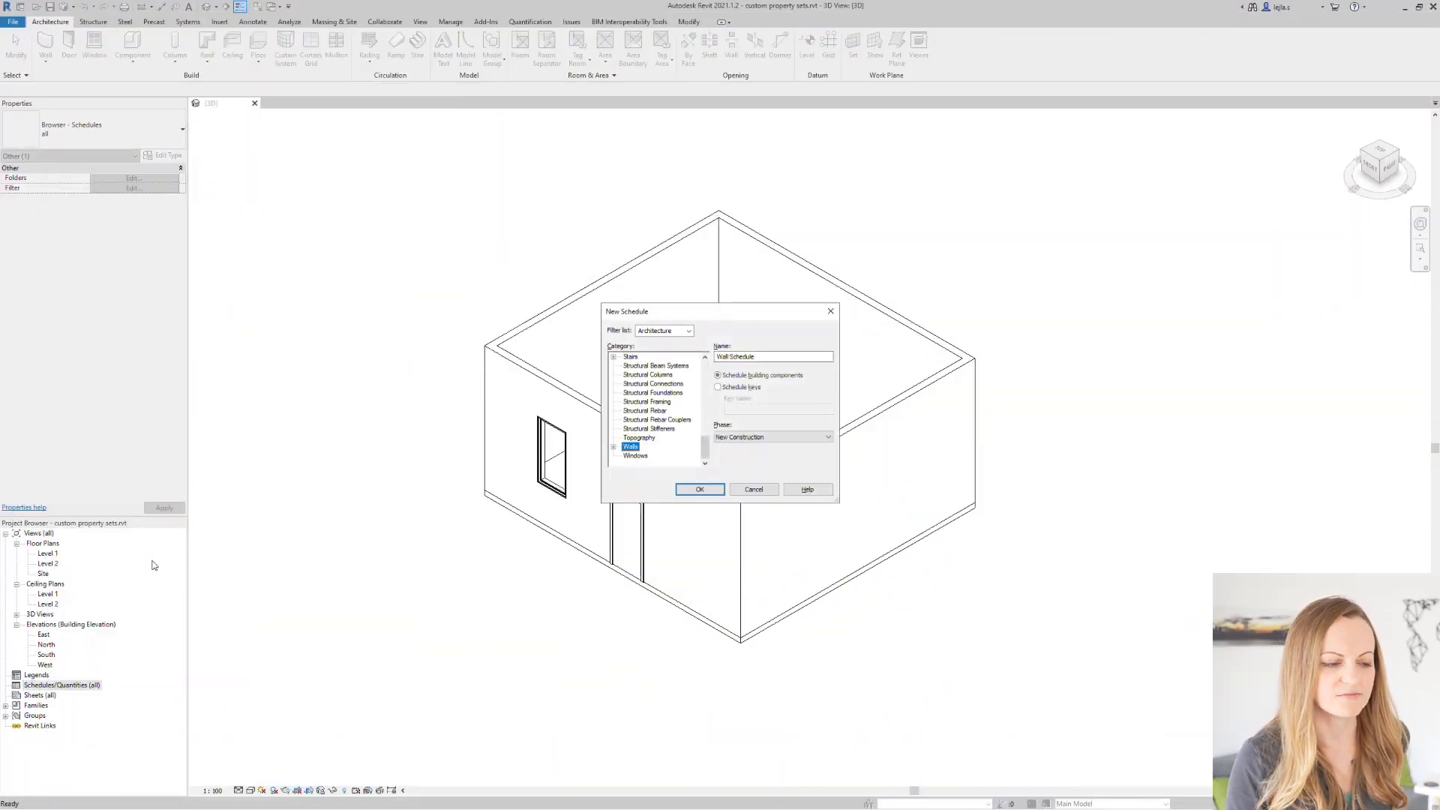
{"action": "left_click_drag", "start_coordinate": [825, 357], "coordinate": [716, 357]}
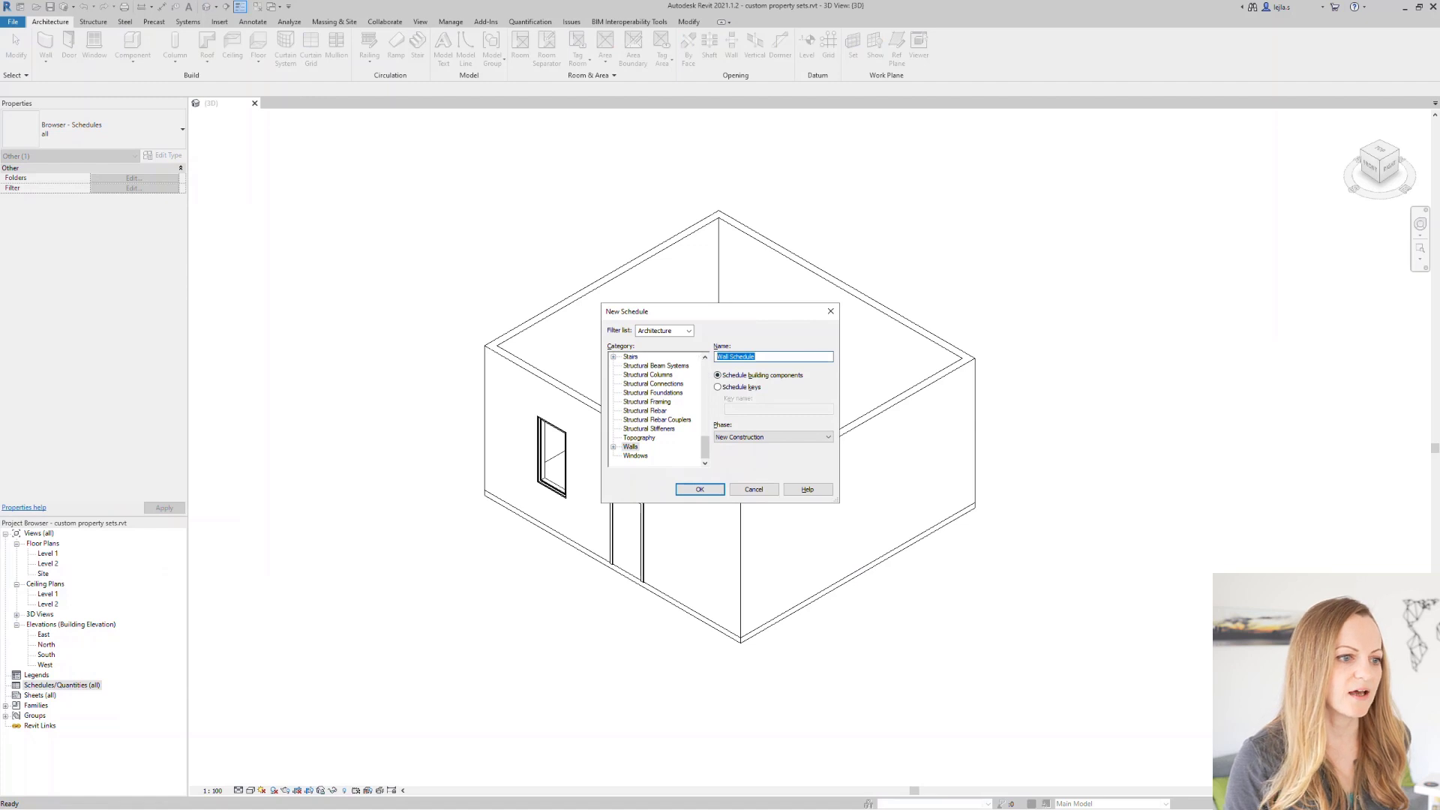
{"action": "type", "text": "PSet BIM me "}
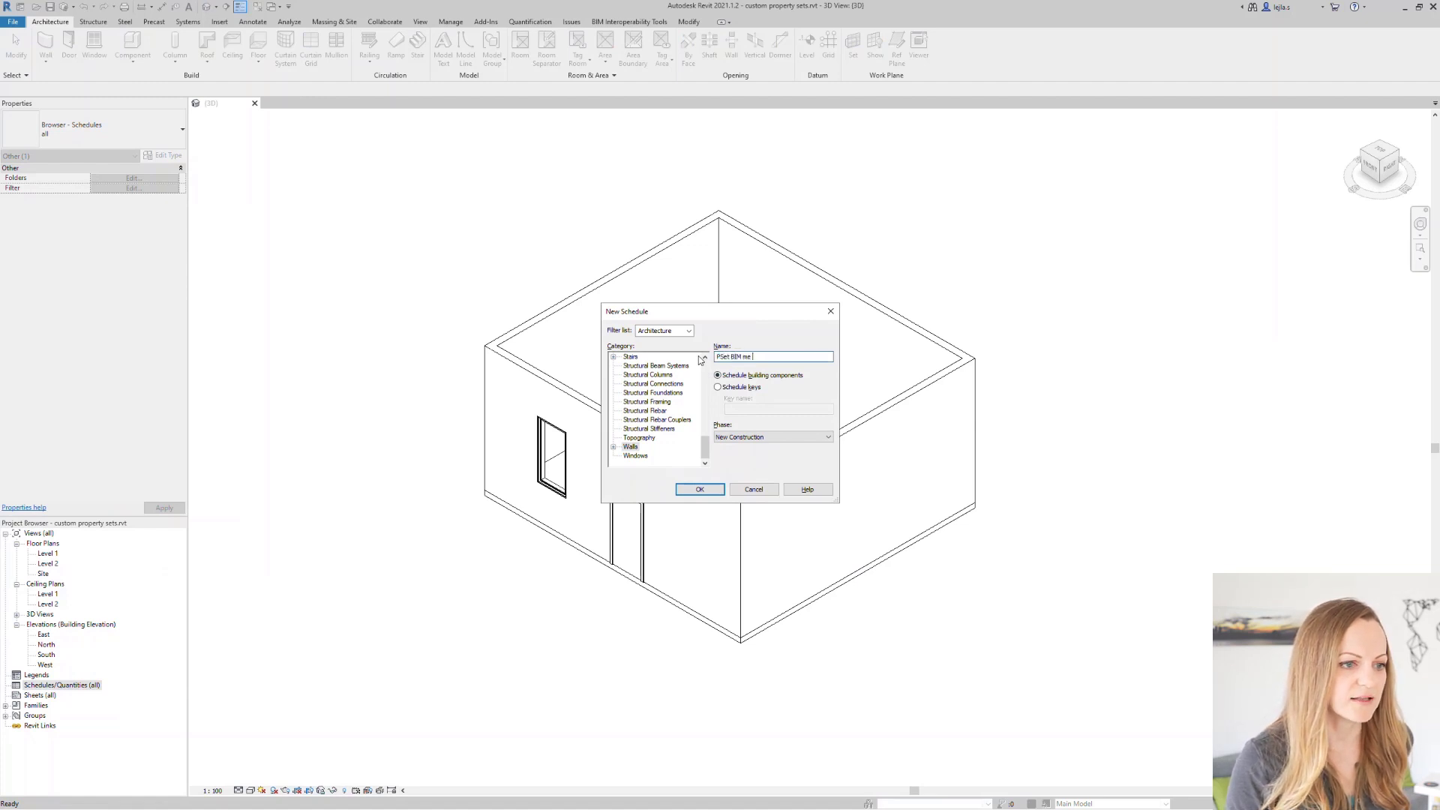
{"action": "type", "text": "up"}
{"action": "left_click", "coordinate": [703, 491]}
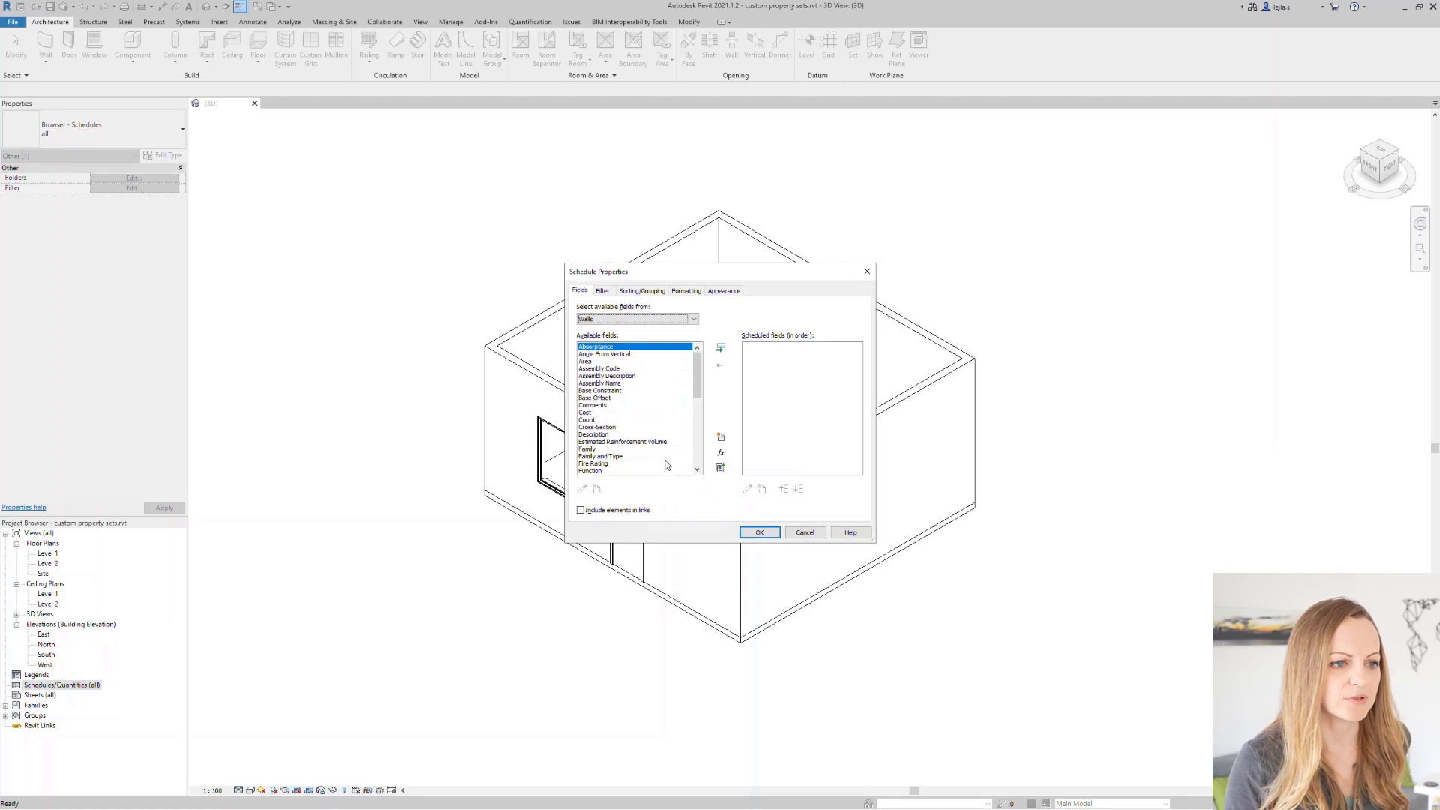
- Add the Family and Type, Fire Rating, Heat Transfer Coefficient (U) and Comments fields
{"action": "left_click", "coordinate": [616, 456]}
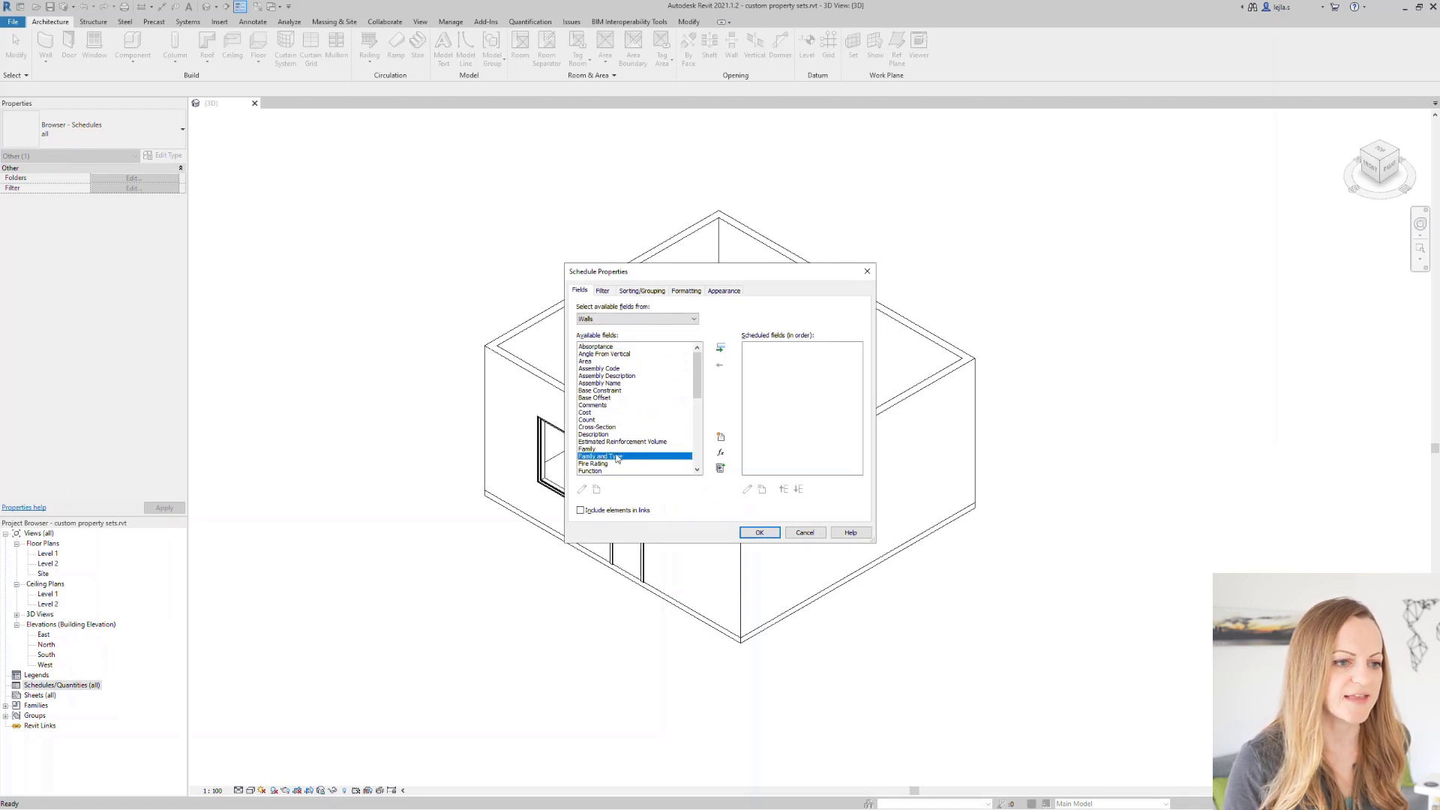
{"action": "left_click", "coordinate": [720, 349]}
{"action": "left_click", "coordinate": [722, 349]}
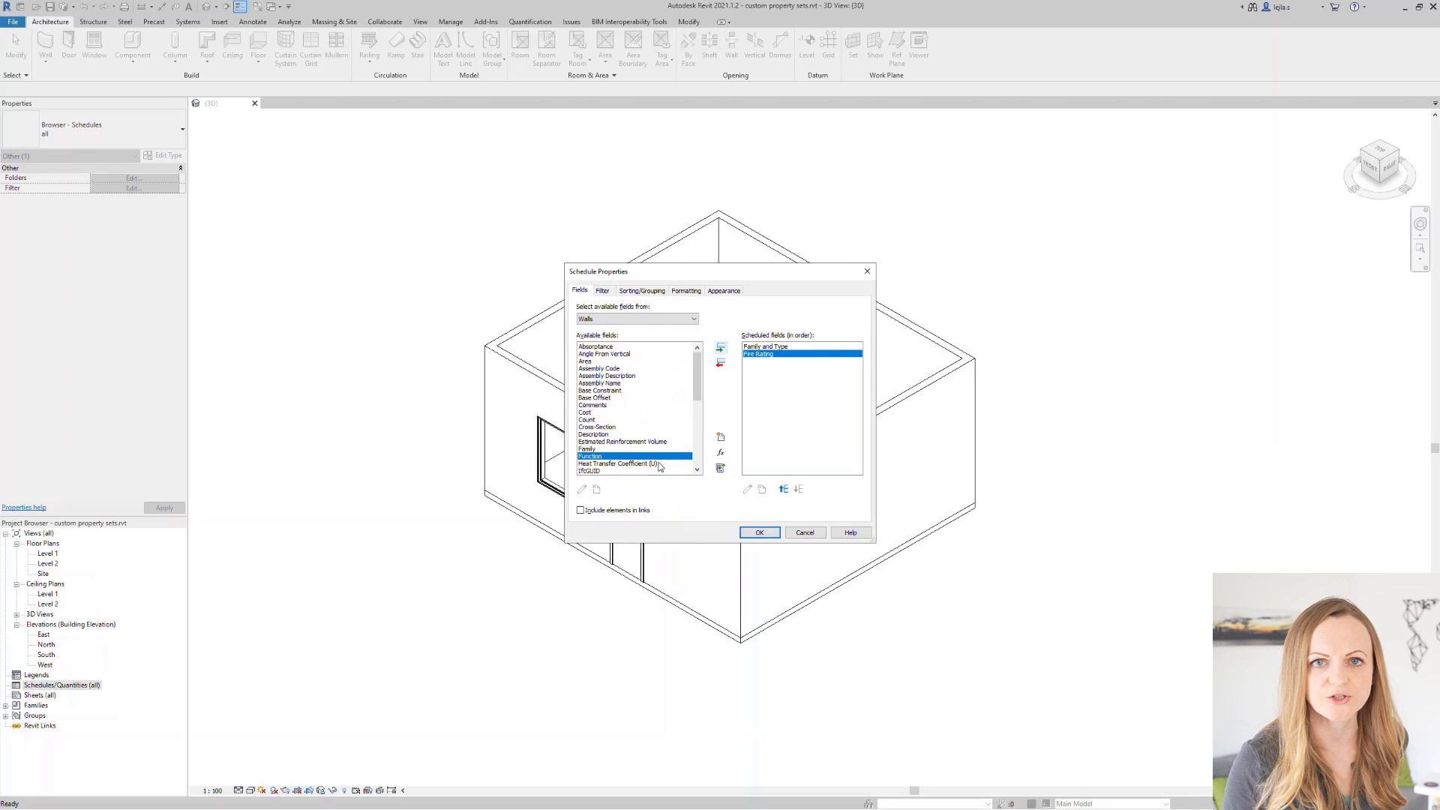
{"action": "left_click", "coordinate": [721, 349]}
{"action": "left_click", "coordinate": [721, 349]}
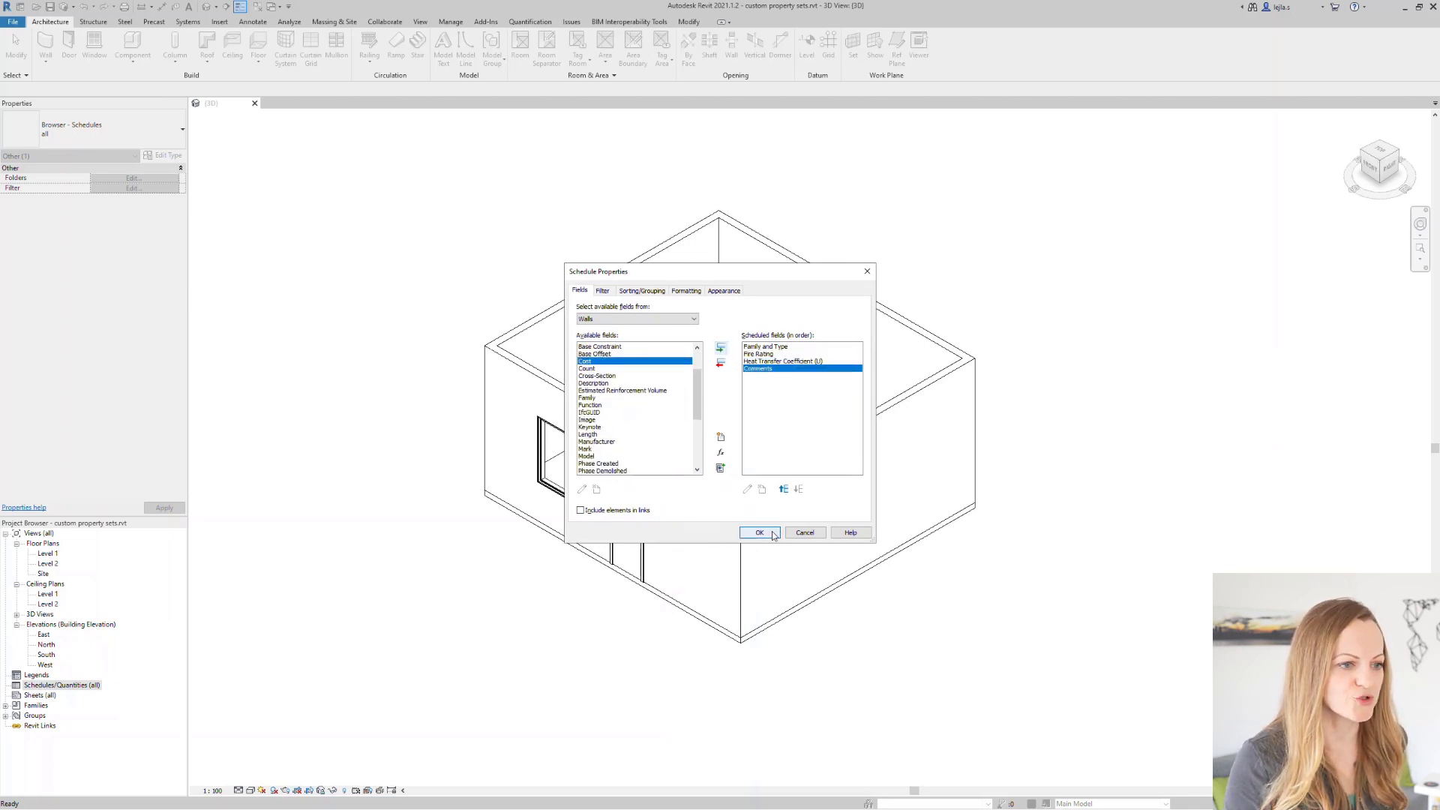
{"action": "left_click", "coordinate": [773, 534]}
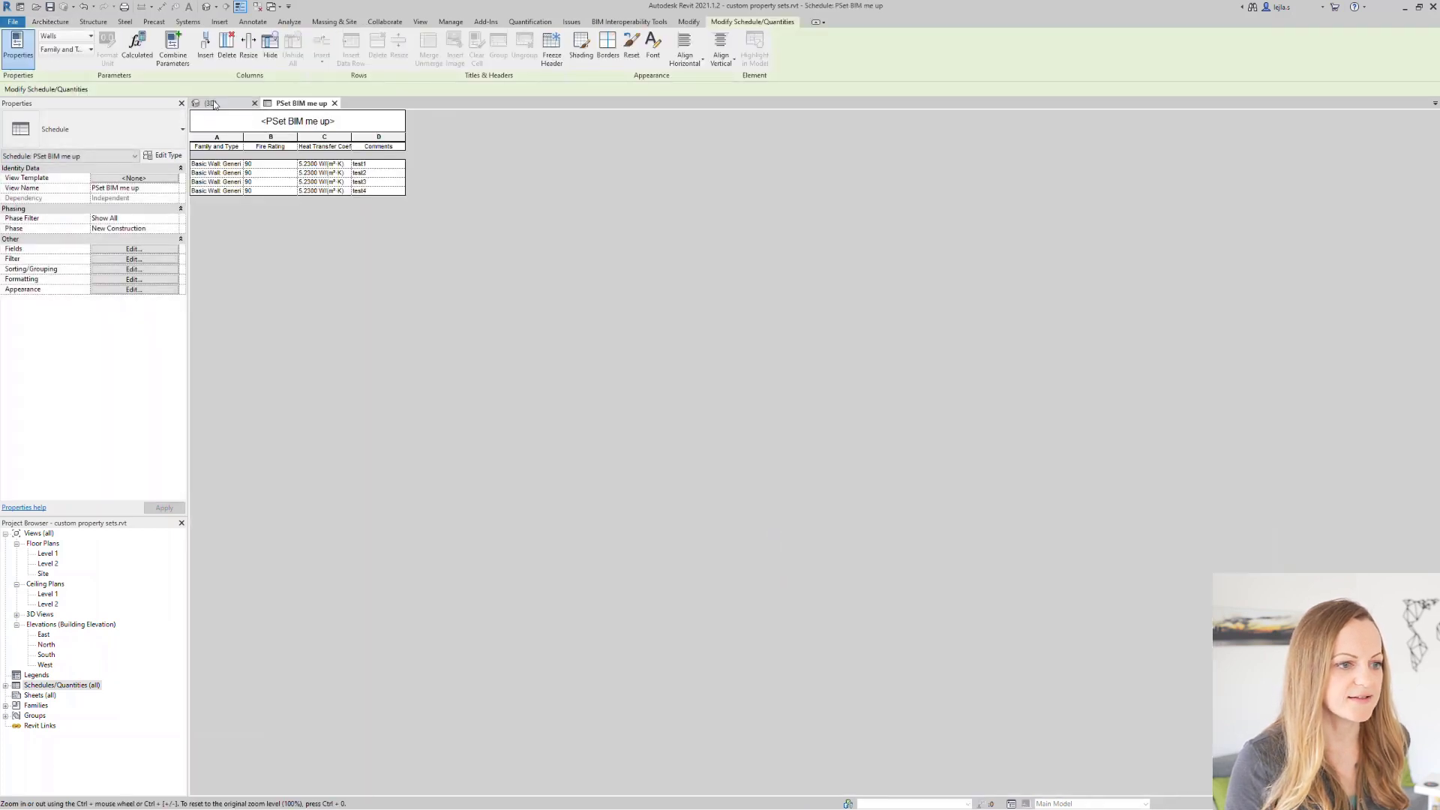
- Export schedules as property sets, limited to schedules titled with IFC, Pset or Common
{"action": "left_click", "coordinate": [213, 103]}
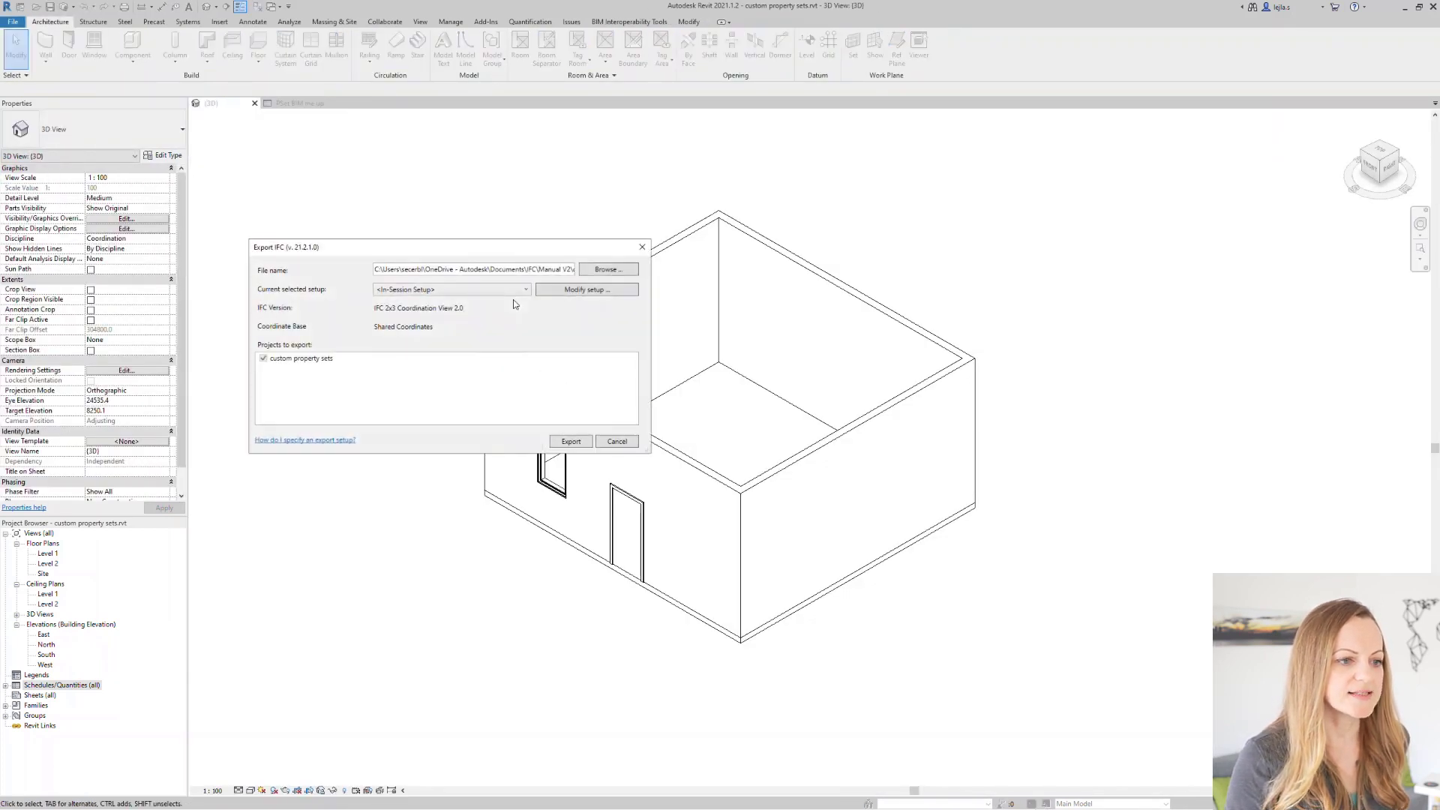
{"action": "left_click", "coordinate": [572, 289]}
{"action": "left_click", "coordinate": [473, 225]}
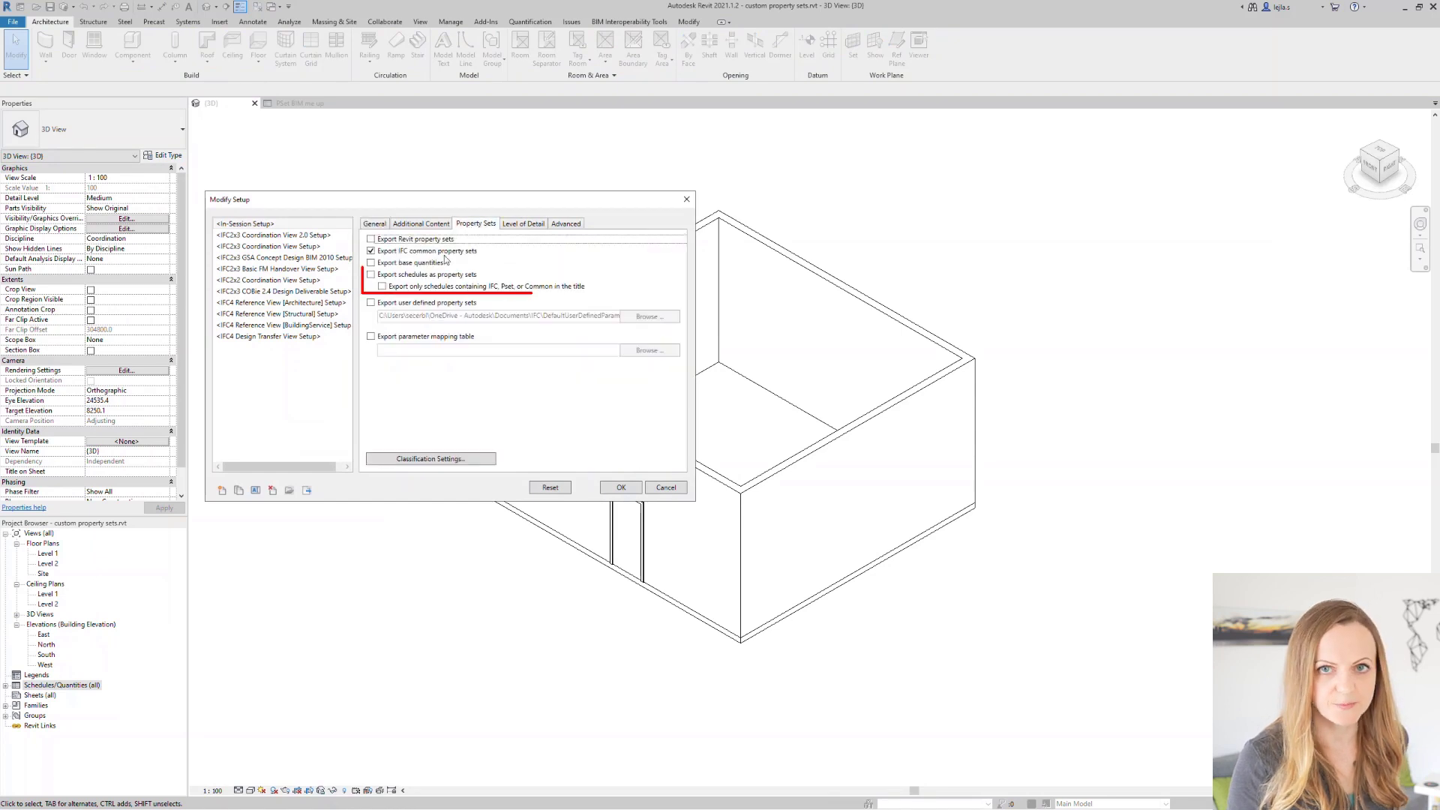
{"action": "left_click", "coordinate": [371, 275]}
{"action": "left_click", "coordinate": [383, 287]}
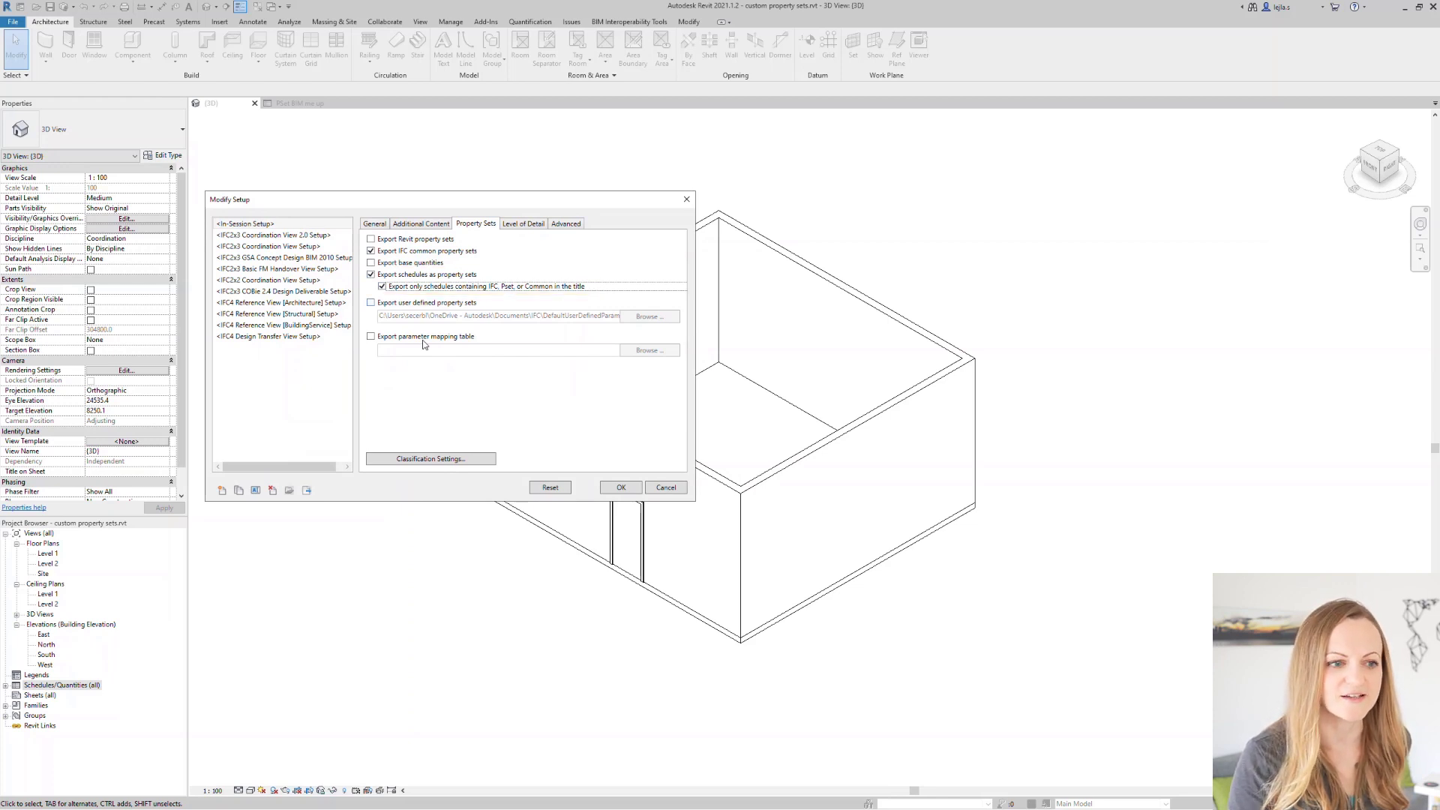
- Show the wall's PSet BIM me up (IFC Type) tab with Fire Rating 90 and heat transfer 5.230
{"action": "left_click", "coordinate": [621, 488]}
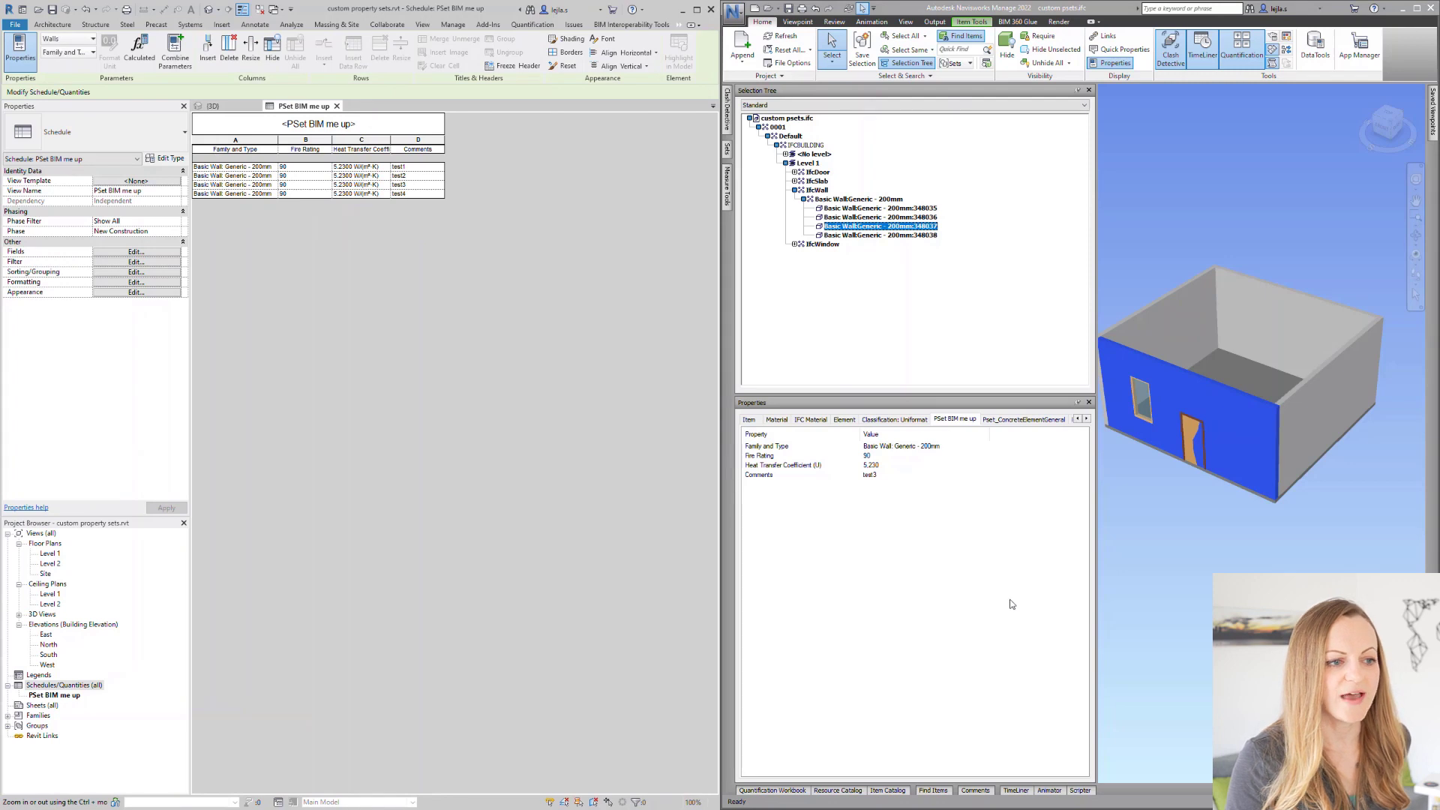
{"action": "left_click", "coordinate": [1087, 419]}
{"action": "left_click", "coordinate": [1087, 419]}
{"action": "left_click", "coordinate": [1087, 419]}
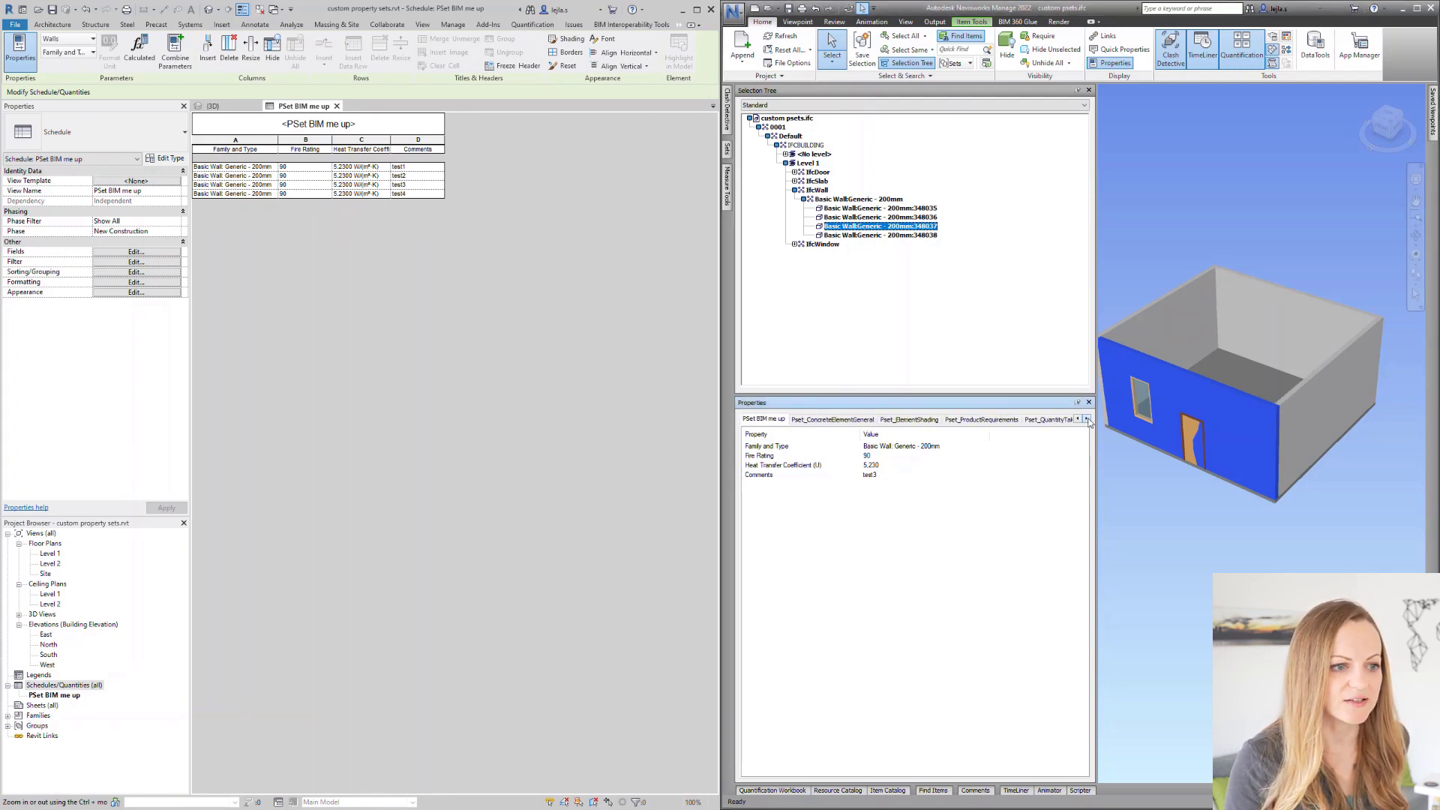
{"action": "left_click", "coordinate": [1086, 419]}
{"action": "left_click", "coordinate": [1087, 419]}
{"action": "left_click", "coordinate": [1087, 419]}
{"action": "left_click", "coordinate": [1087, 419]}
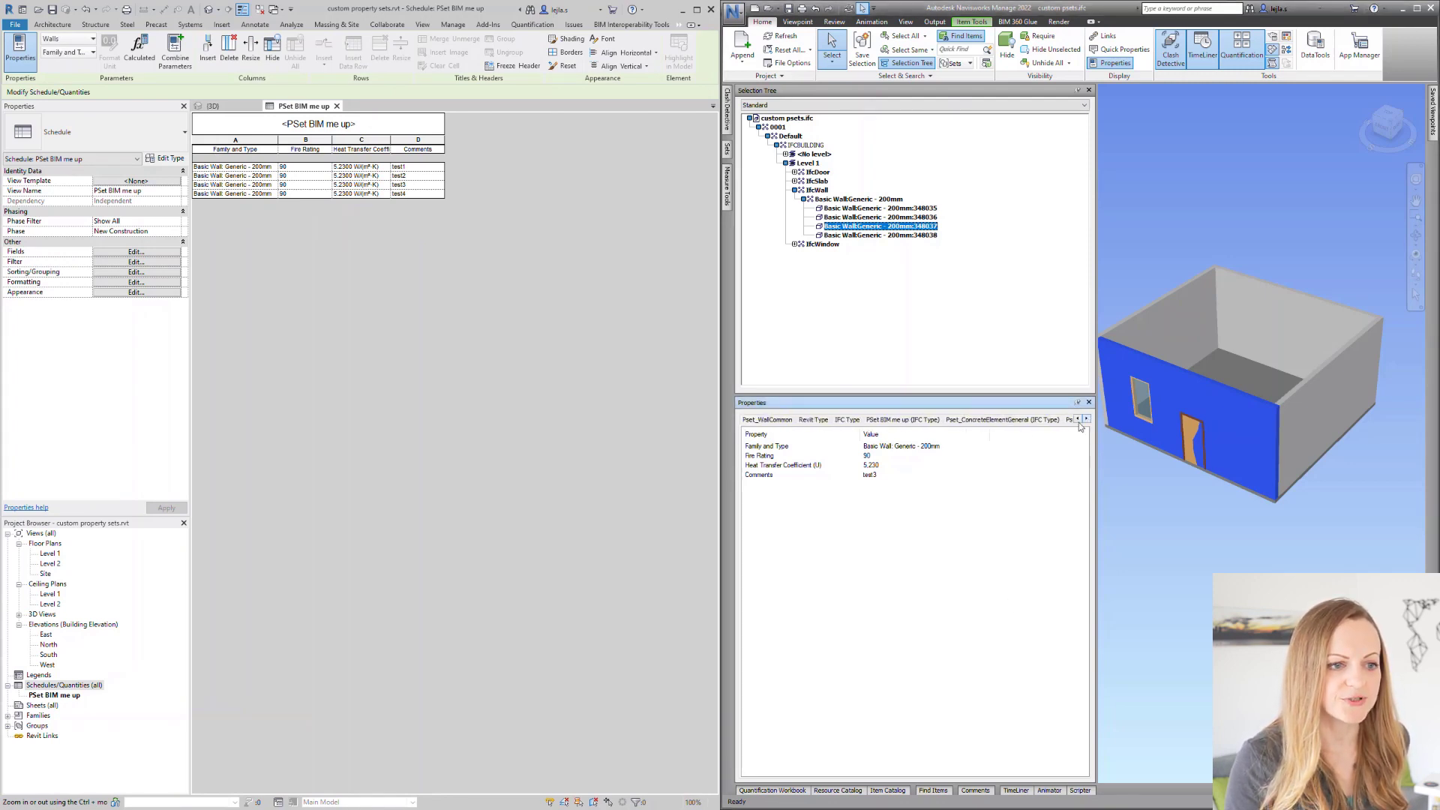
{"action": "left_click", "coordinate": [915, 424]}
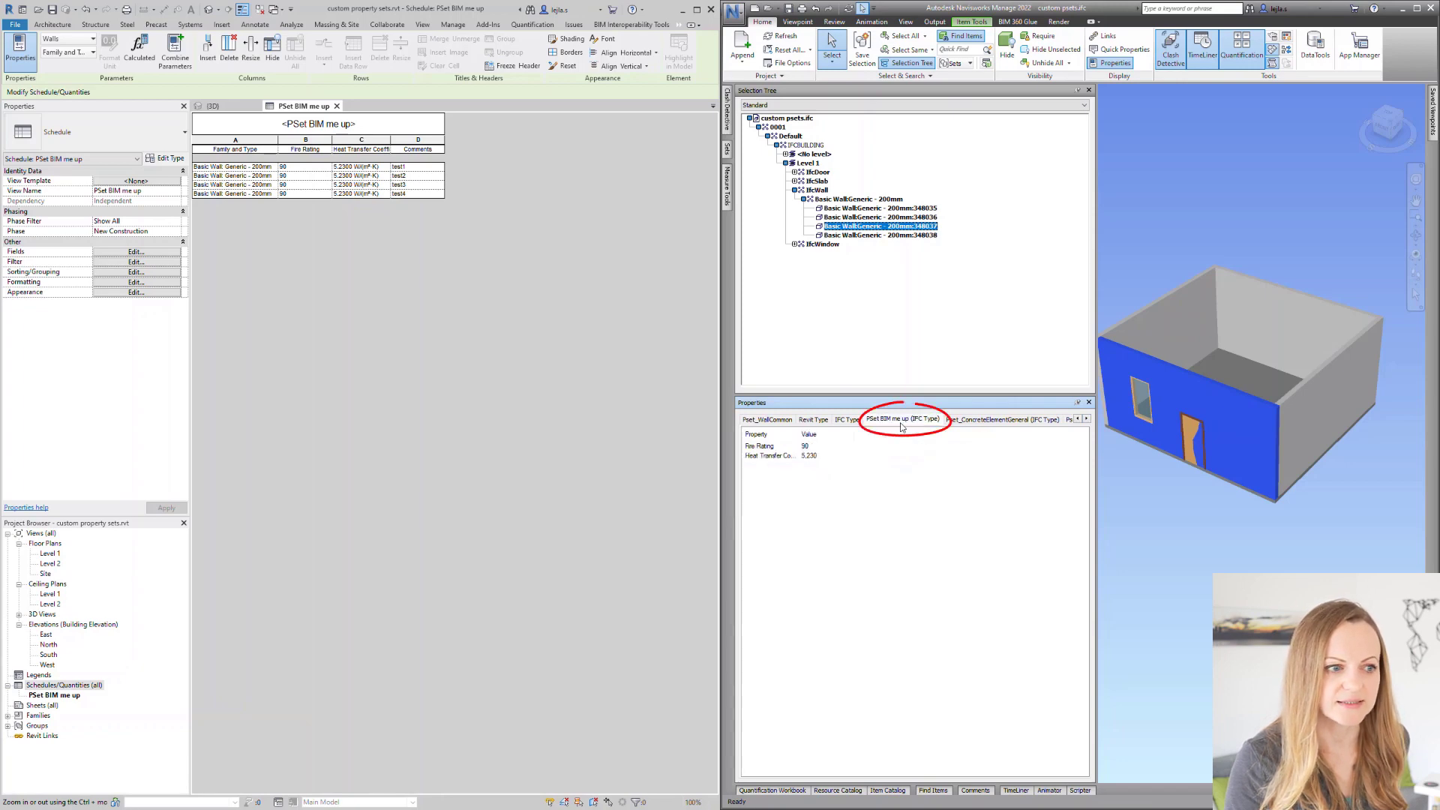
- Select the wall in Revit's 3D view and open its type properties for comparison
{"action": "left_click", "coordinate": [217, 107]}
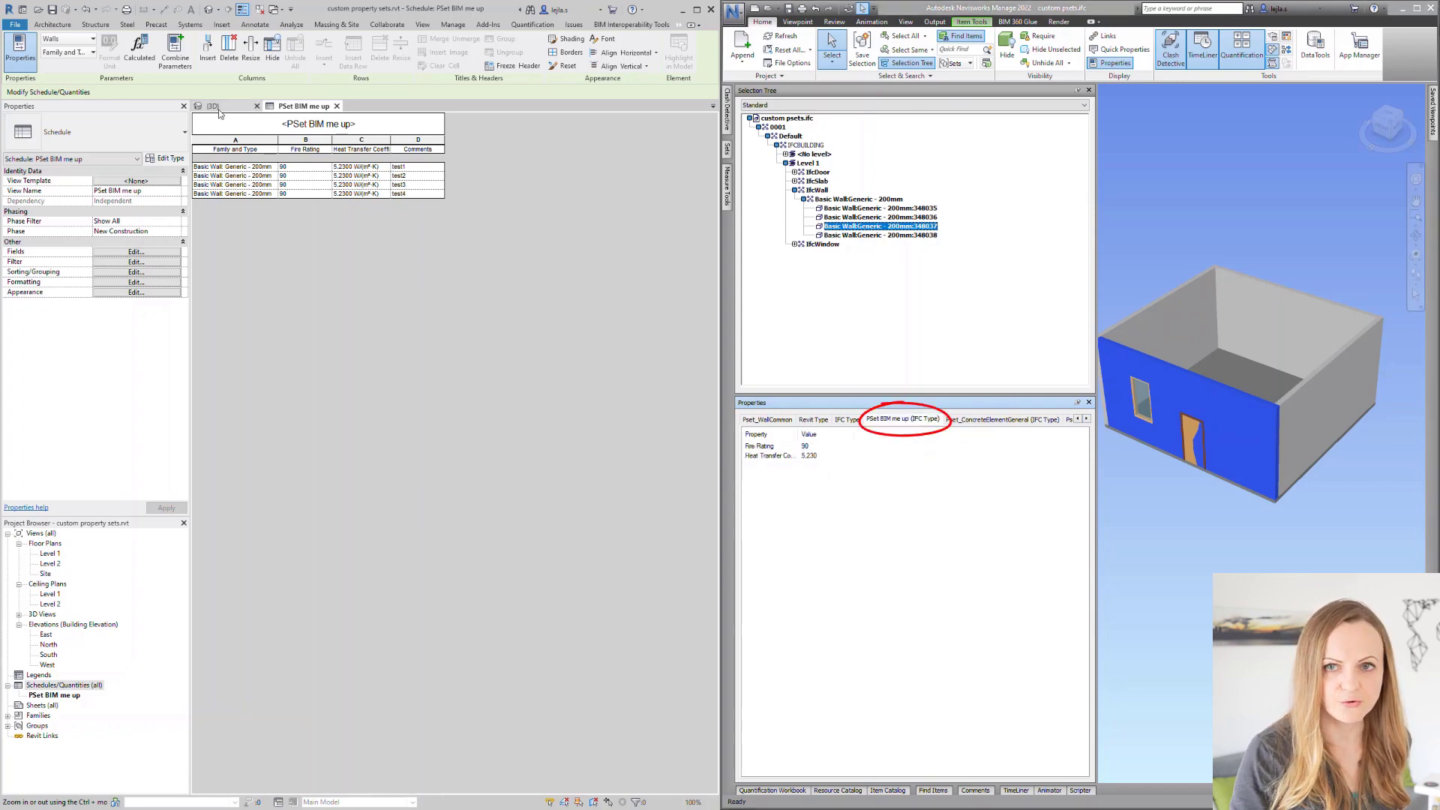
{"action": "left_click", "coordinate": [386, 372]}
{"action": "left_click", "coordinate": [165, 158]}
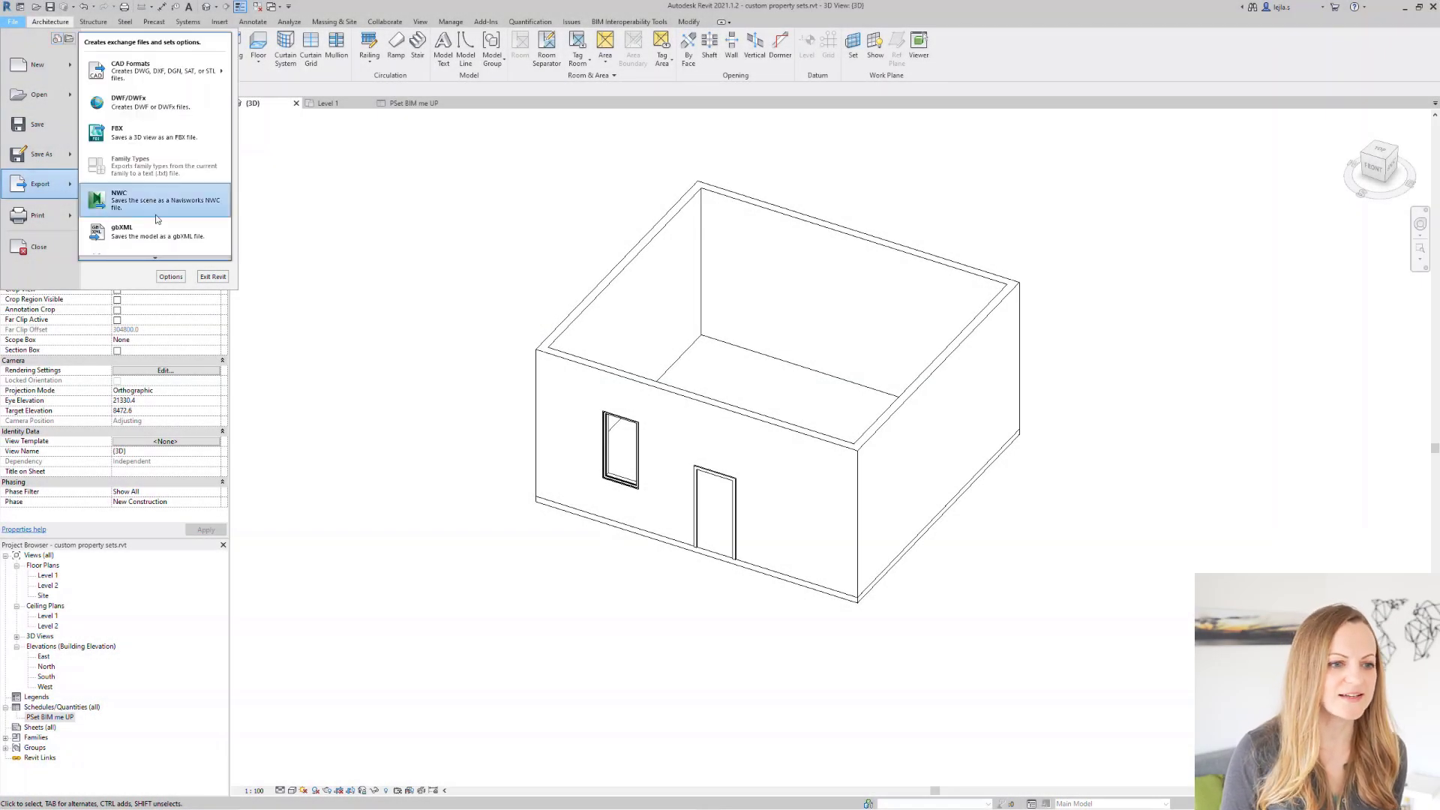
- Enable user defined property sets in the IFC setup and open DefaultUserDefinedParameterSets.txt in Notepad
{"action": "left_click", "coordinate": [143, 244]}
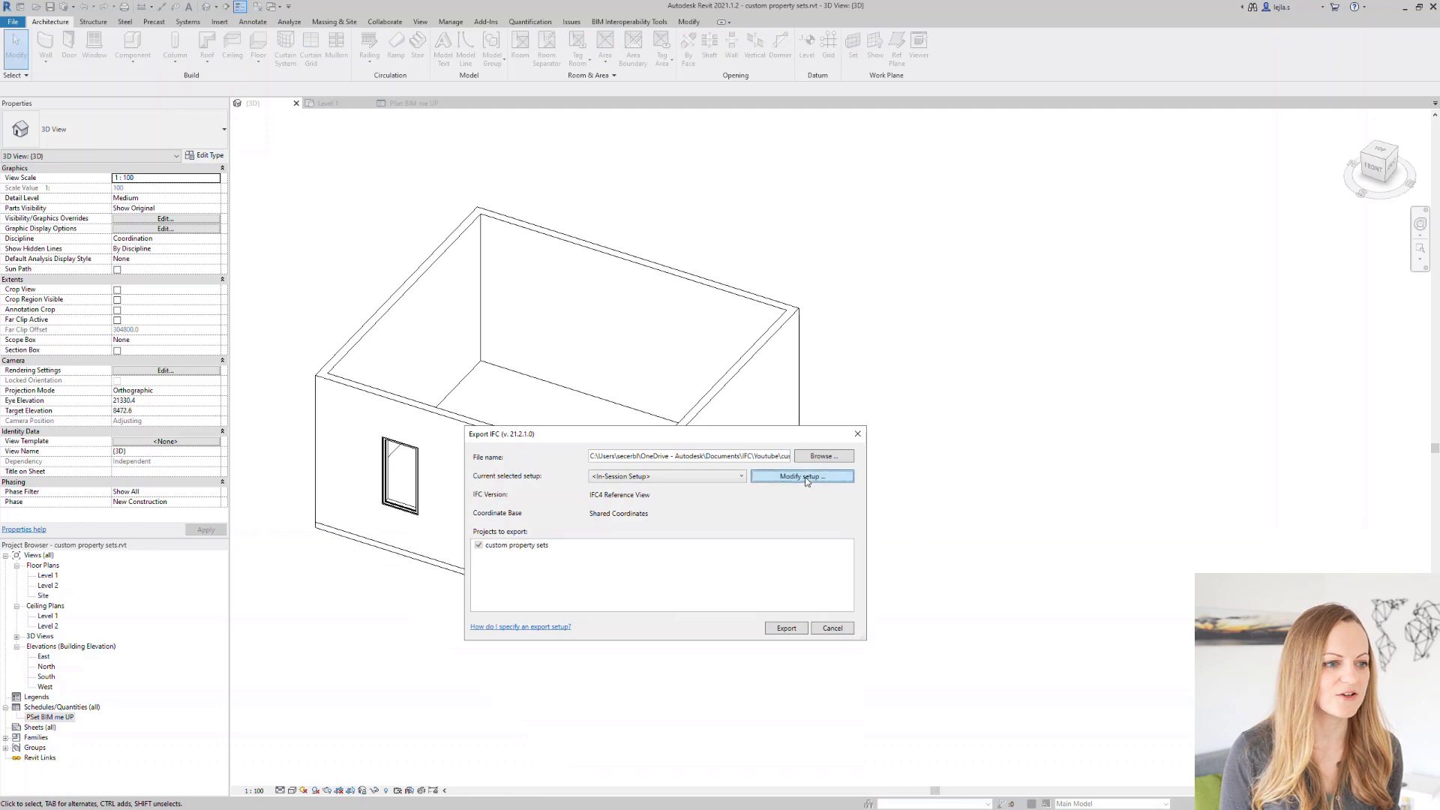
{"action": "left_click", "coordinate": [807, 480]}
{"action": "left_click", "coordinate": [701, 412]}
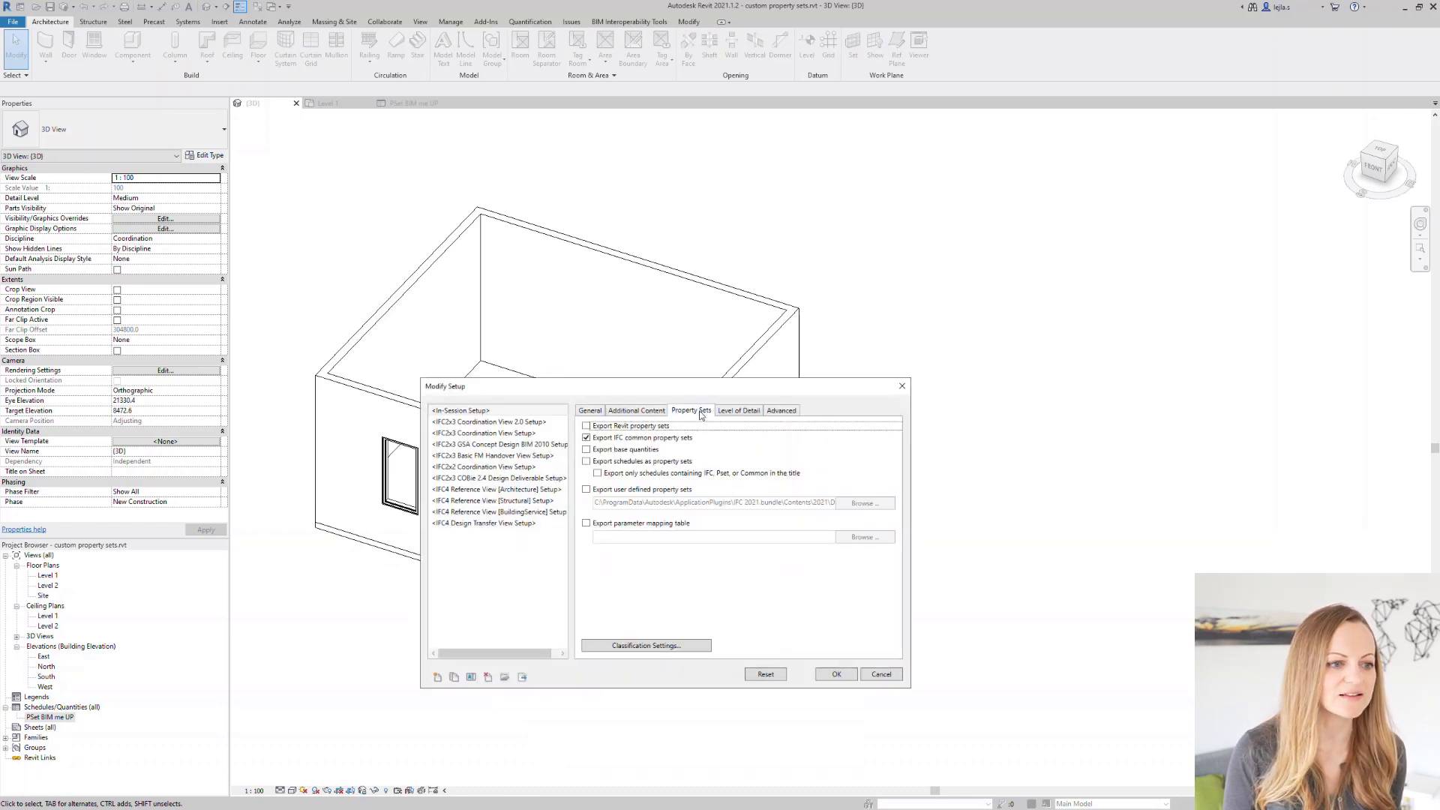
{"action": "left_click", "coordinate": [672, 491]}
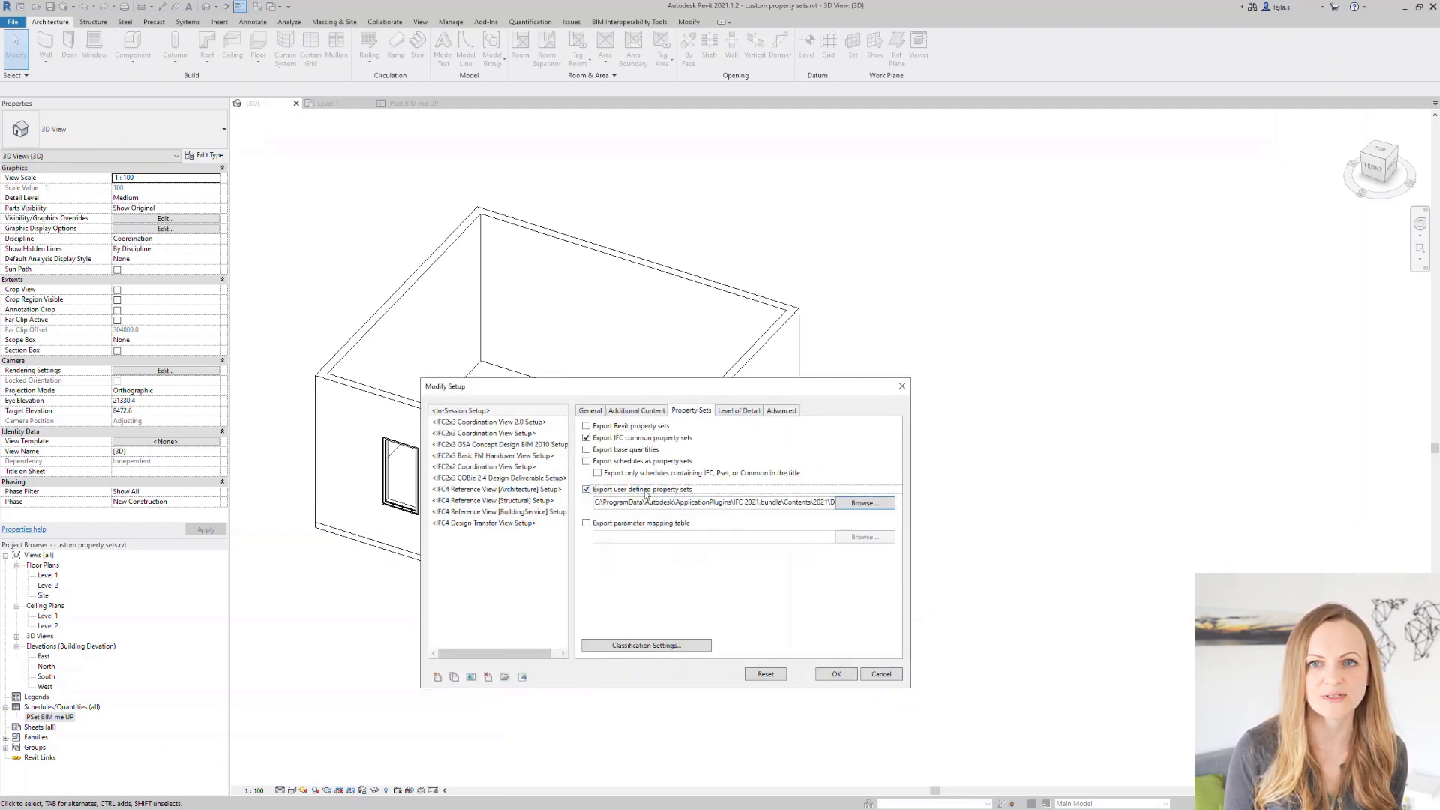
{"action": "left_click", "coordinate": [864, 504]}
{"action": "right_click", "coordinate": [732, 525]}
{"action": "left_click", "coordinate": [764, 575]}
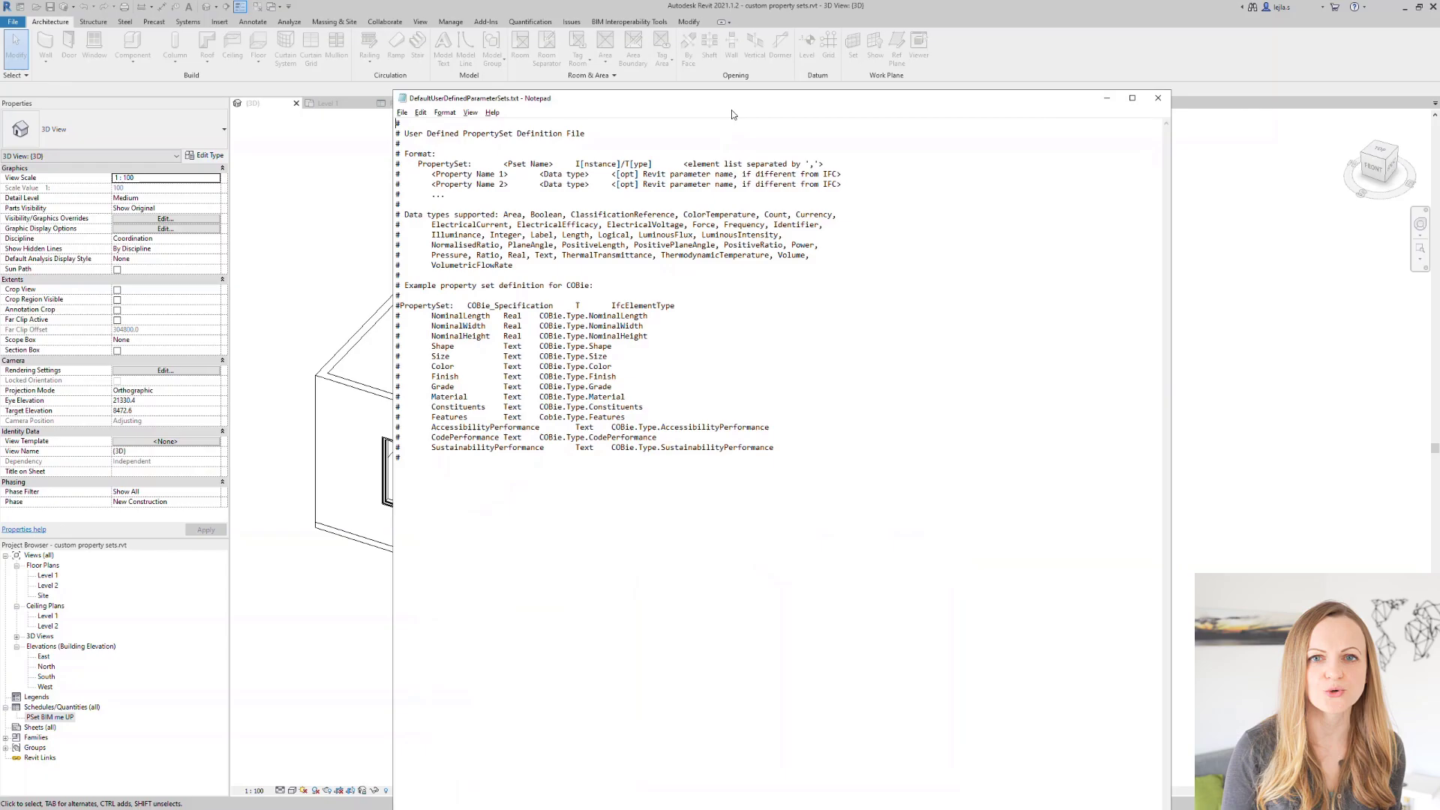
- Add a line 'PropertySet: My property set I' at the end of the file
{"action": "left_click_drag", "start_coordinate": [734, 100], "coordinate": [999, 13]}
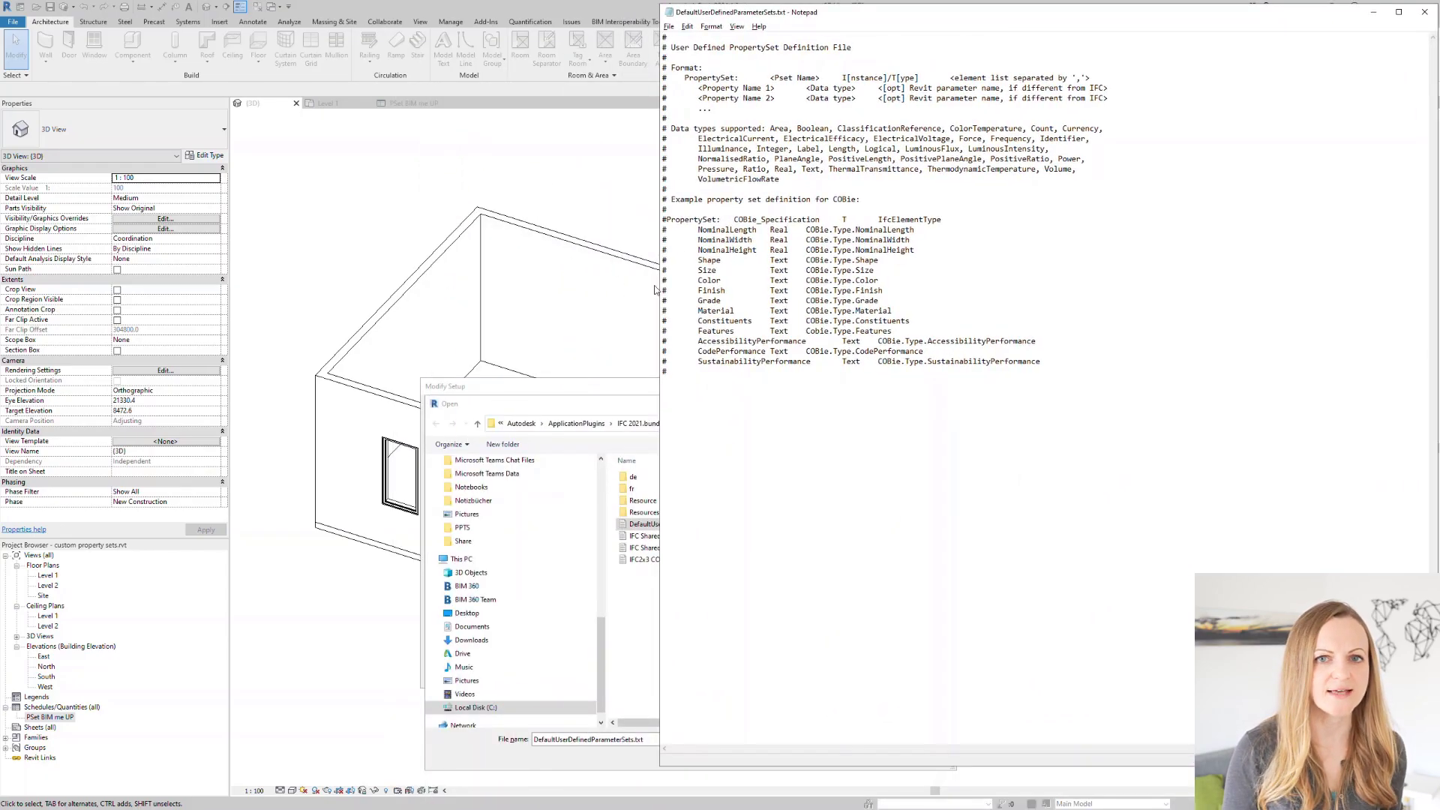
{"action": "left_click_drag", "start_coordinate": [659, 293], "coordinate": [915, 306]}
{"action": "left_click", "coordinate": [829, 491]}
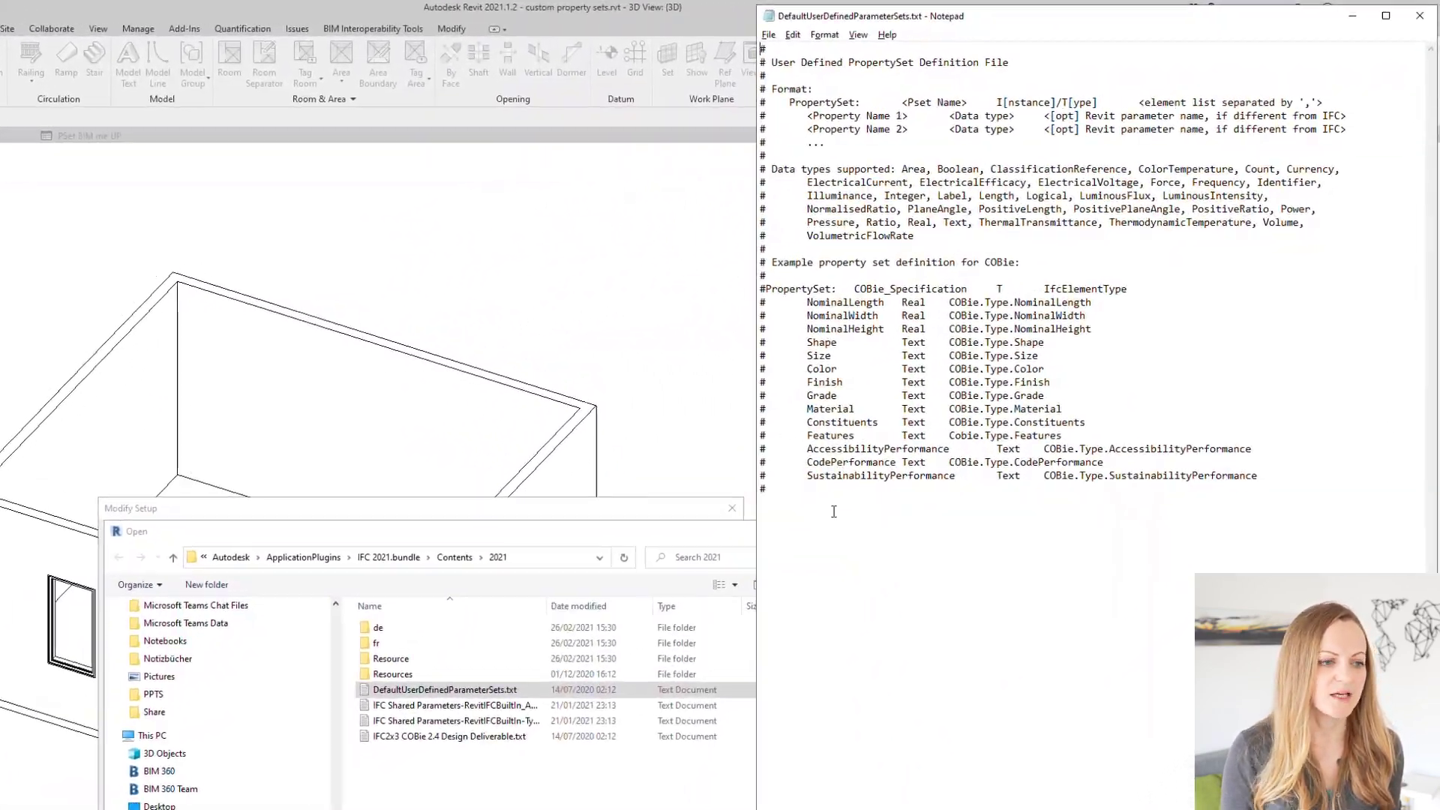
{"action": "key", "text": "Return"}
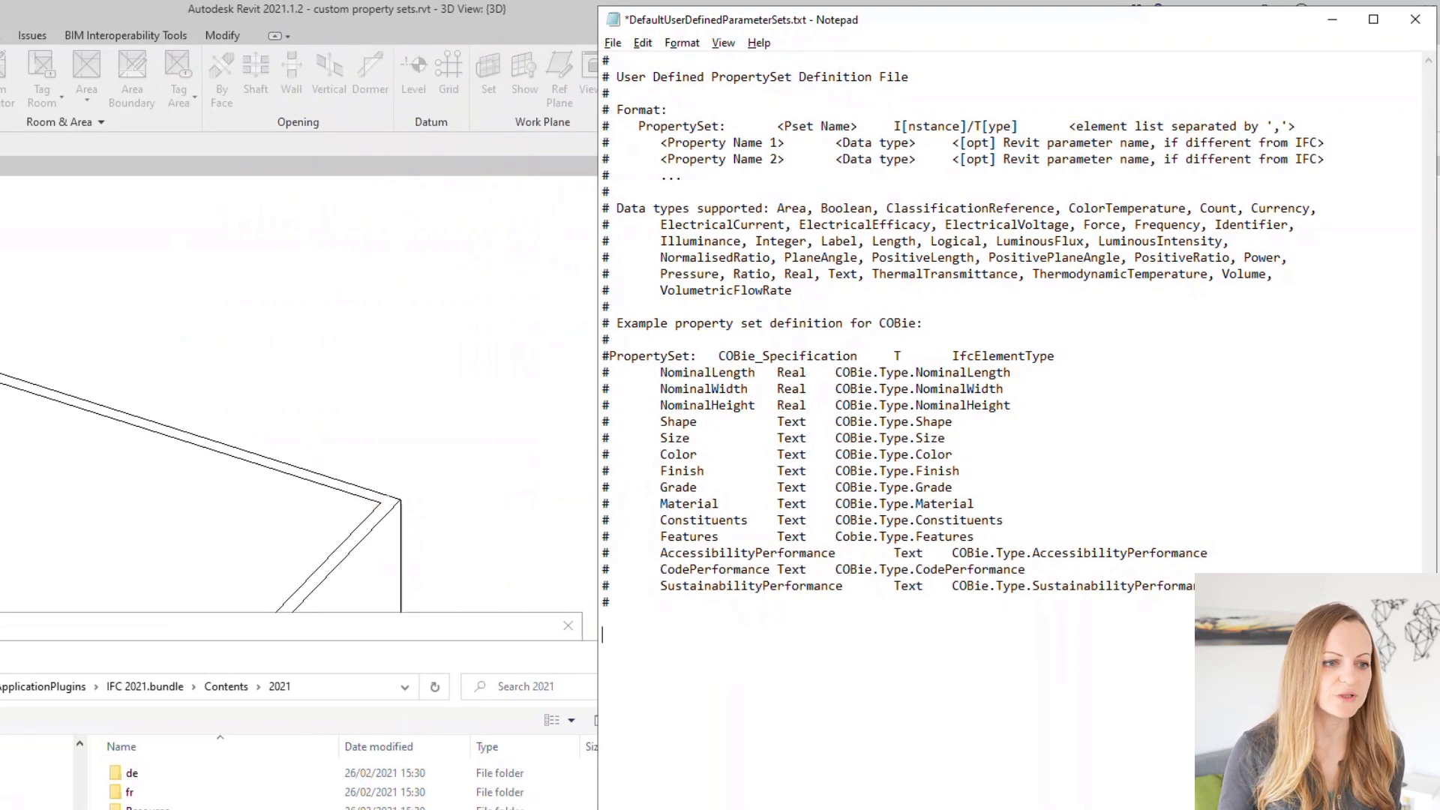
{"action": "type", "text": "Property"}
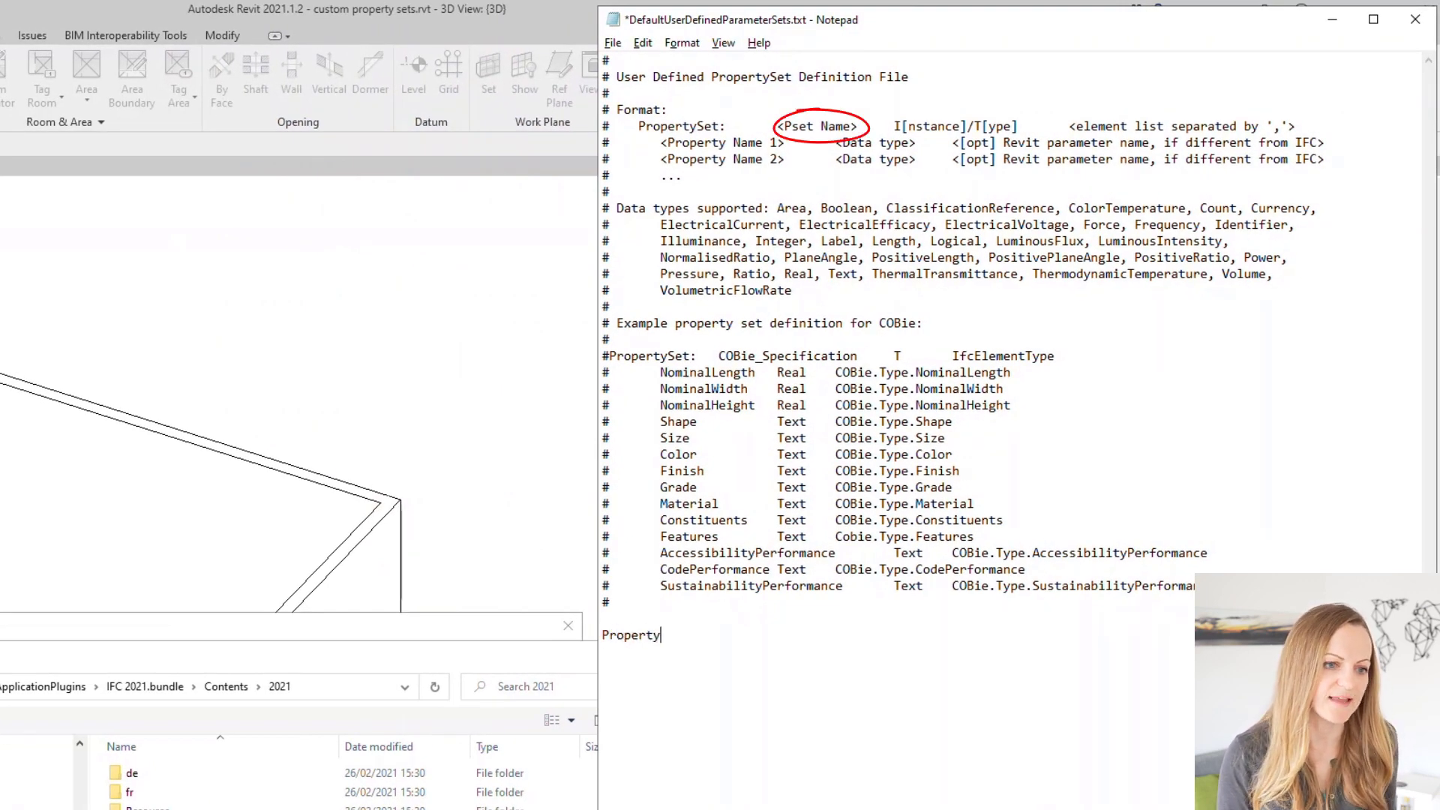
{"action": "type", "text": "Set:"}
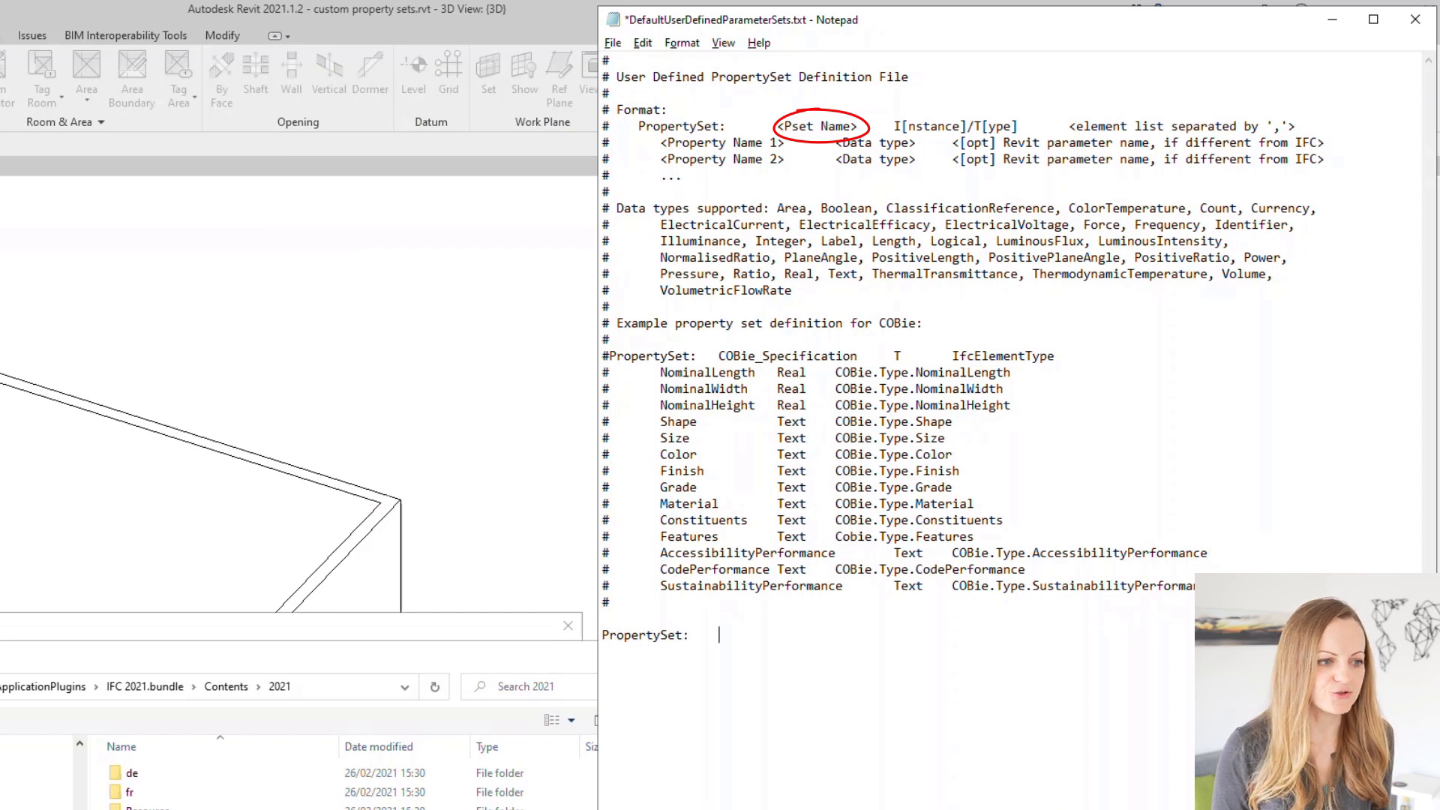
{"action": "key", "text": "Tab"}
{"action": "type", "text": "M"}
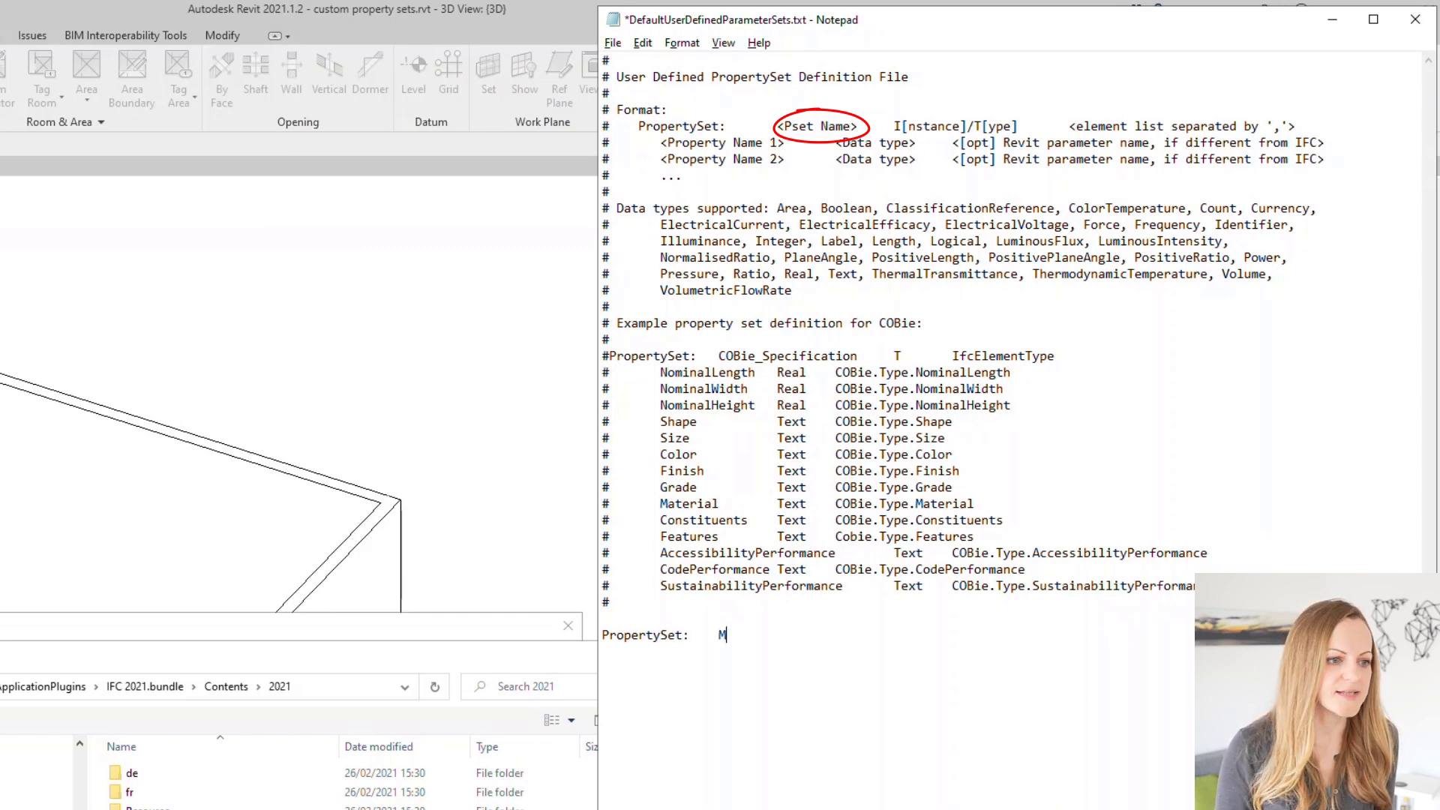
{"action": "type", "text": "y property set"}
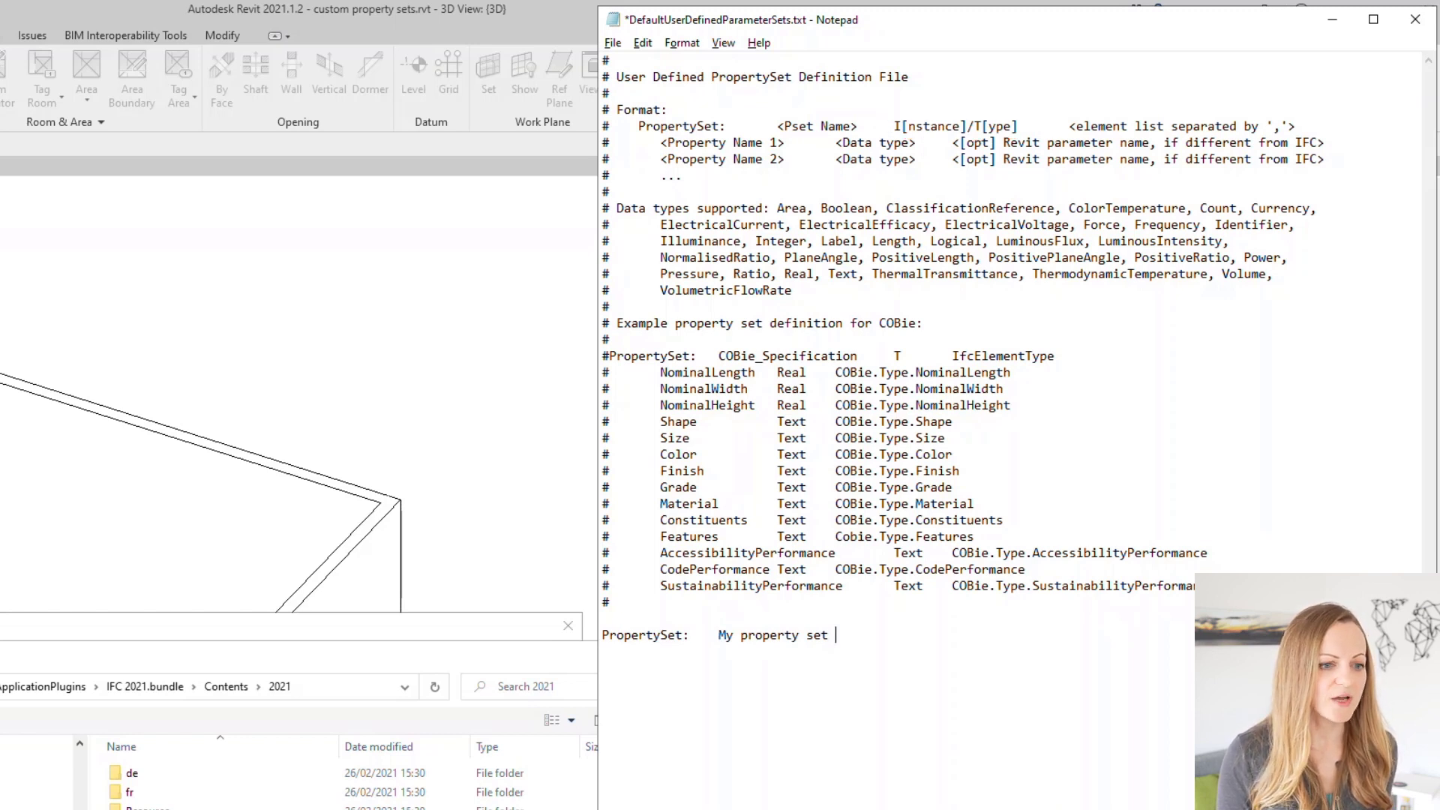
{"action": "type", "text": "I"}
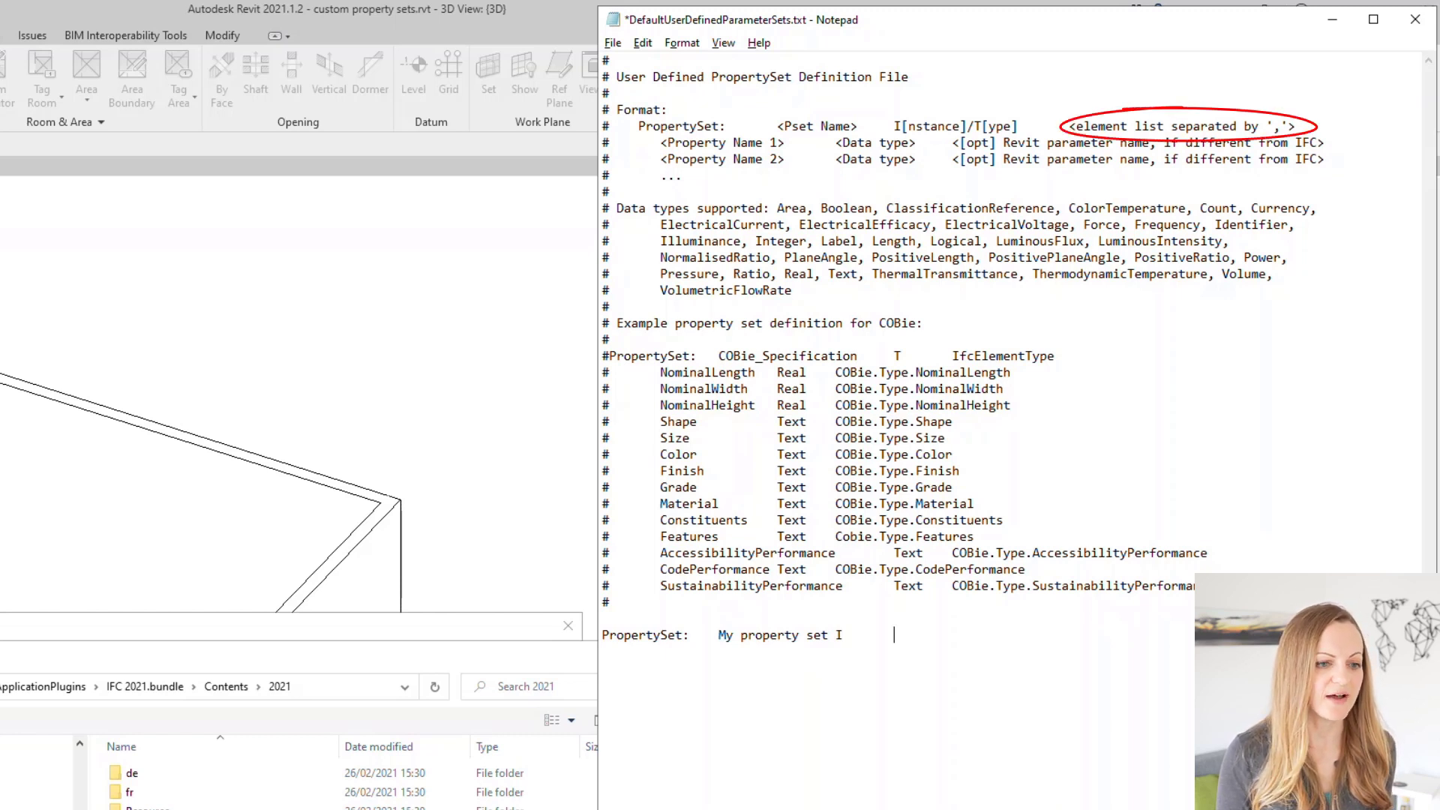
- Set the element list to IfcBuildingElement instead of IfcWall, IfcWindow, IfcDoor
{"action": "type", "text": "IfcWall"}
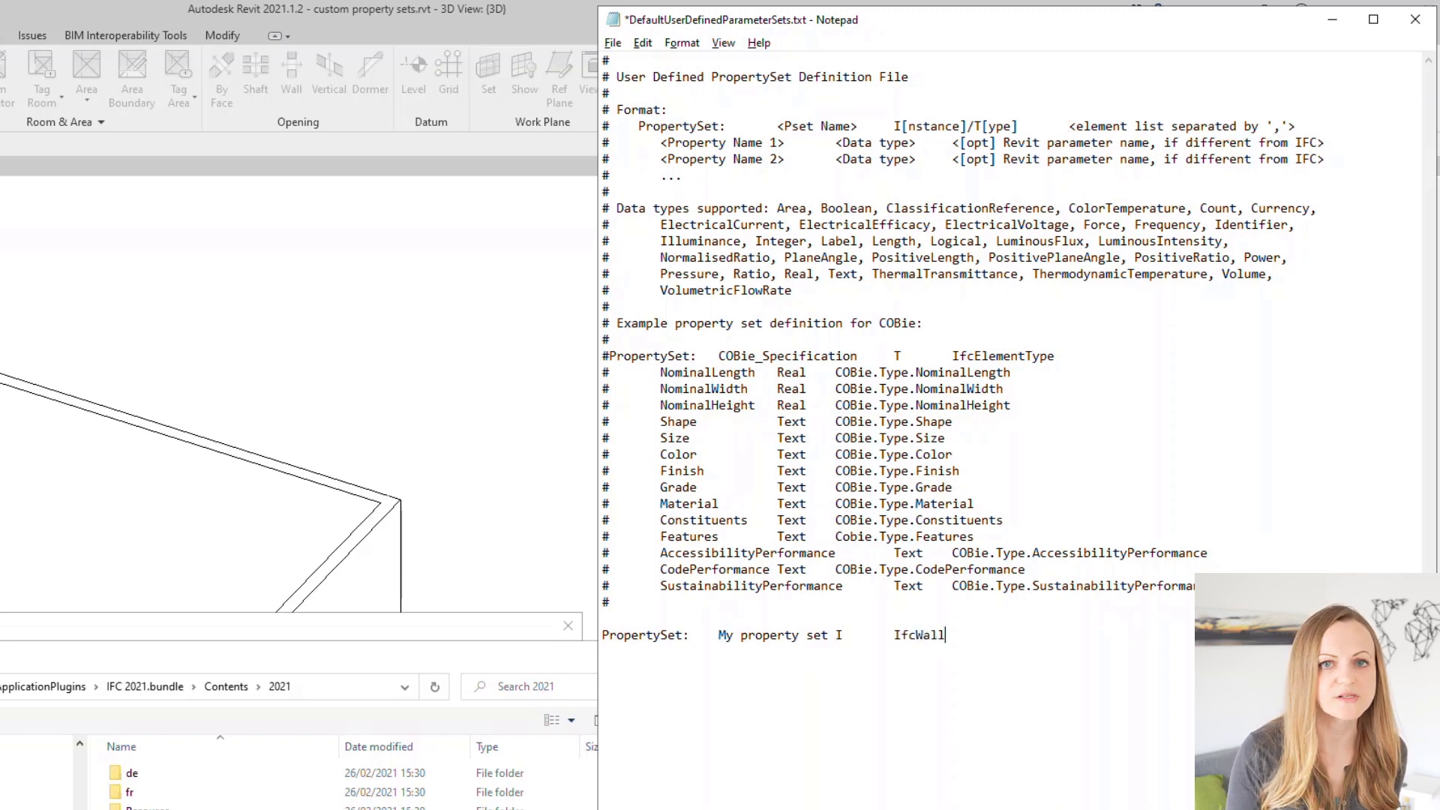
{"action": "type", "text": ", Ifc"}
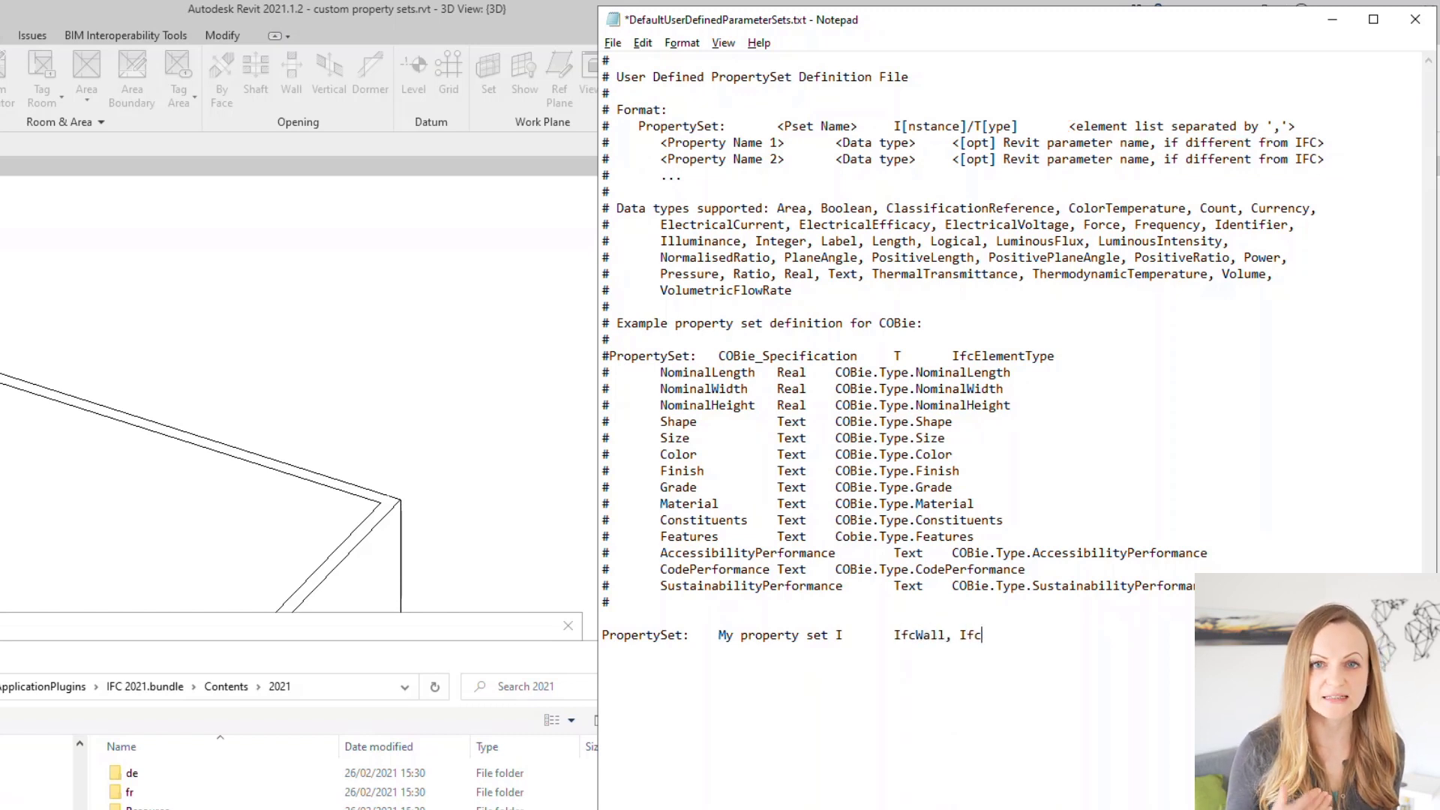
{"action": "type", "text": "Window, IfcDoor"}
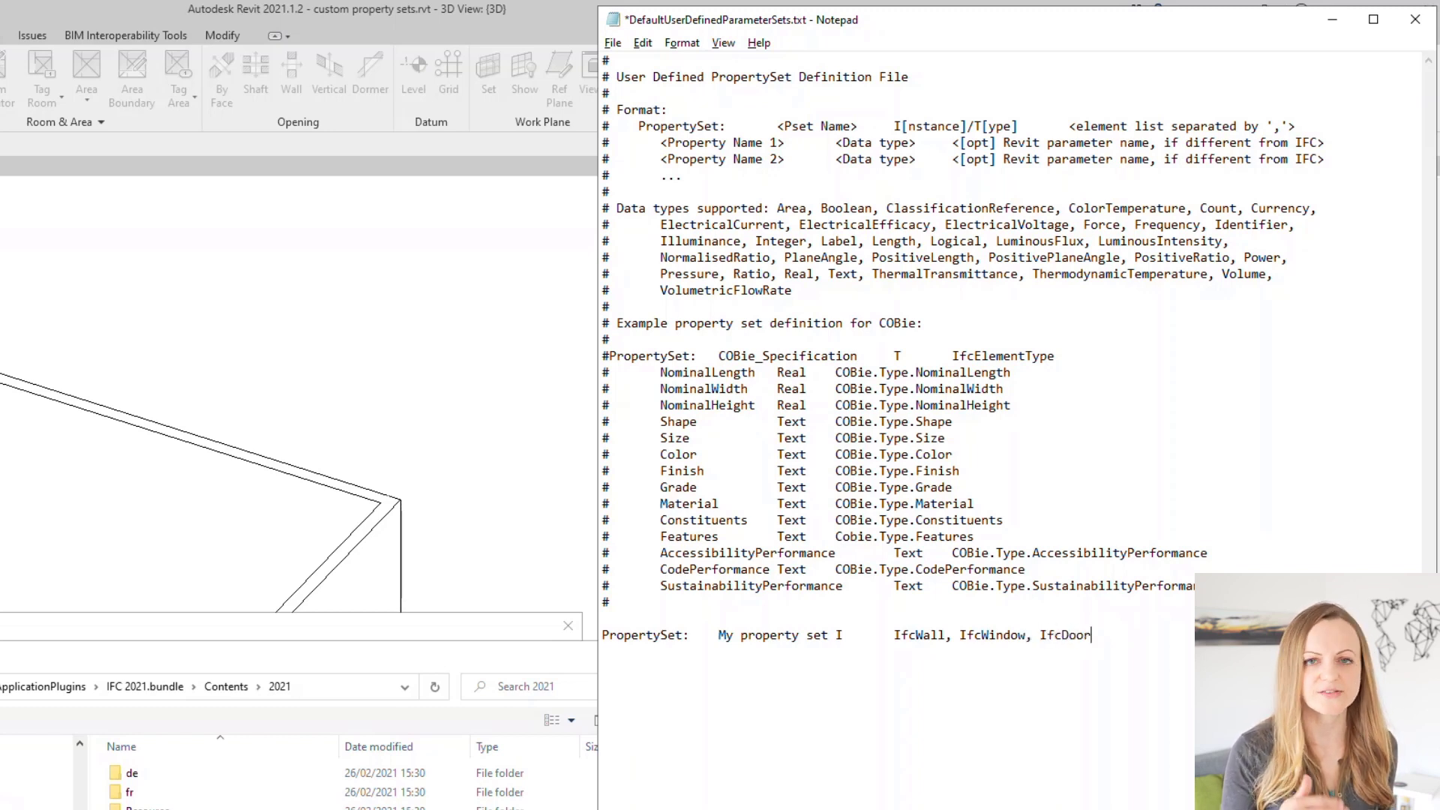
{"action": "key", "text": "BackSpace"}
{"action": "key", "text": "BackSpace"}
{"action": "key", "text": "BackSpace"}
{"action": "key", "text": "BackSpace"}
{"action": "key", "text": "BackSpace"}
{"action": "key", "text": "BackSpace"}
{"action": "key", "text": "BackSpace"}
{"action": "key", "text": "BackSpace"}
{"action": "key", "text": "BackSpace"}
{"action": "key", "text": "BackSpace"}
{"action": "key", "text": "BackSpace"}
{"action": "key", "text": "BackSpace"}
{"action": "key", "text": "BackSpace"}
{"action": "key", "text": "BackSpace"}
{"action": "key", "text": "BackSpace"}
{"action": "key", "text": "BackSpace"}
{"action": "key", "text": "BackSpace"}
{"action": "key", "text": "BackSpace"}
{"action": "key", "text": "BackSpace"}
{"action": "key", "text": "BackSpace"}
{"action": "key", "text": "BackSpace"}
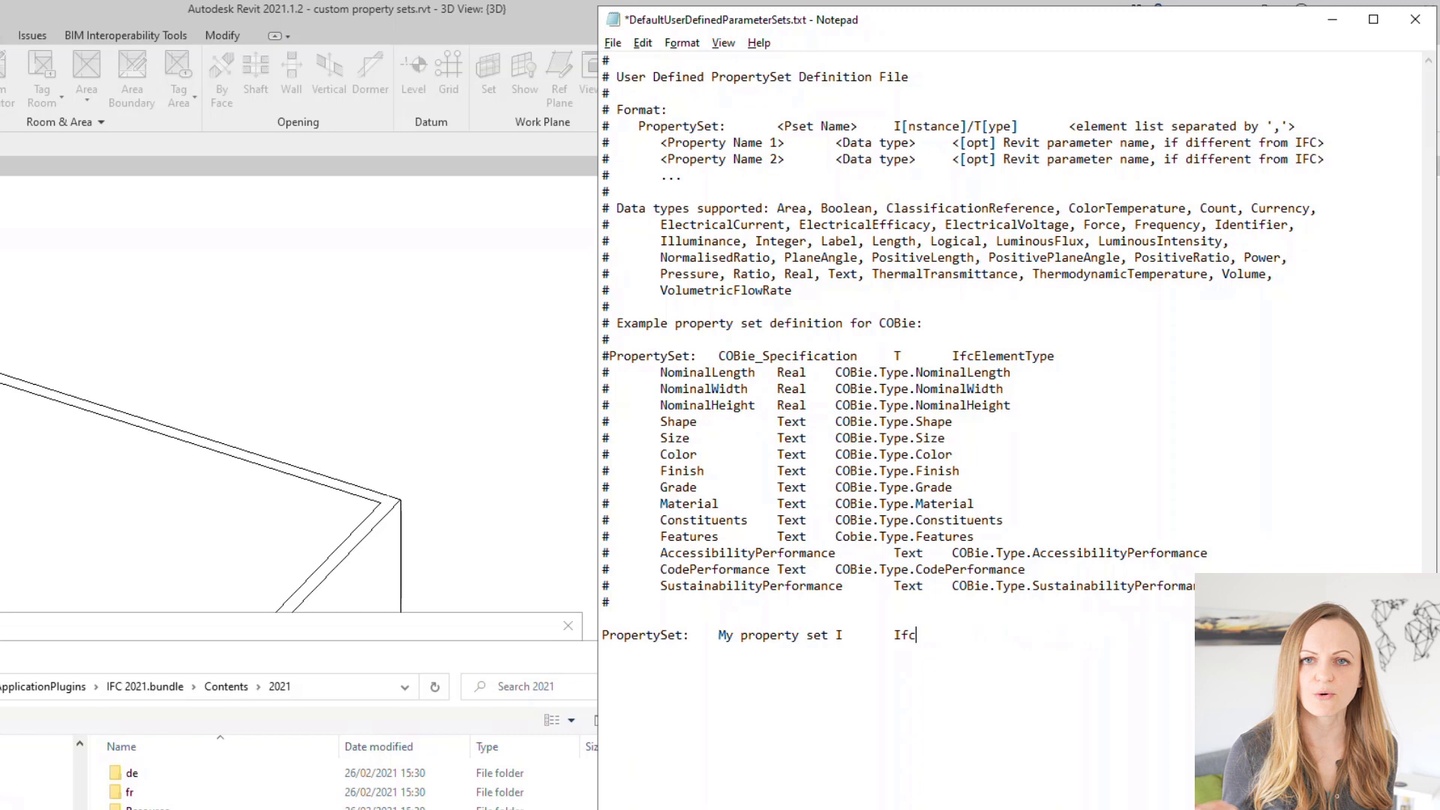
{"action": "type", "text": "BuildingElement"}
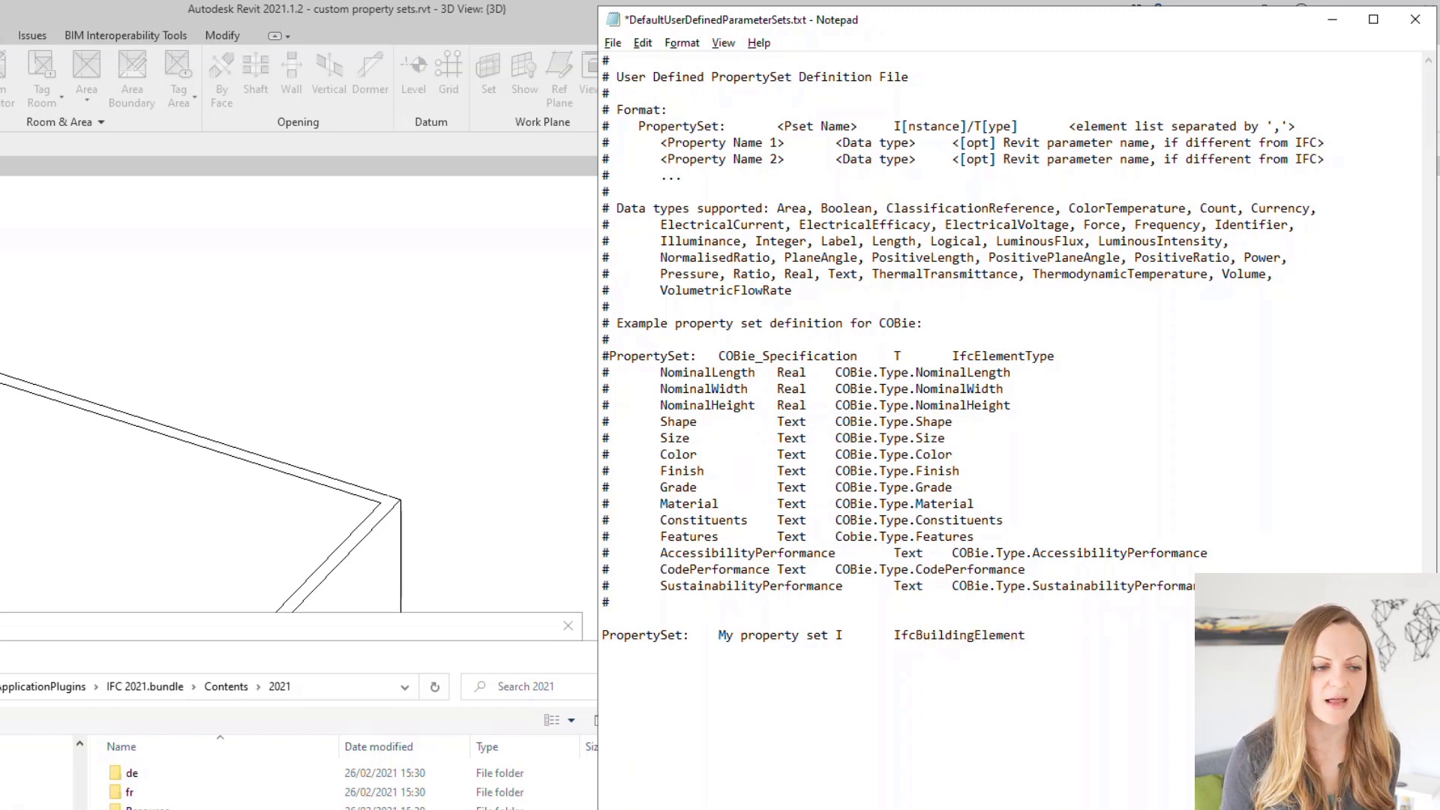
{"action": "key", "text": "alt+Tab"}
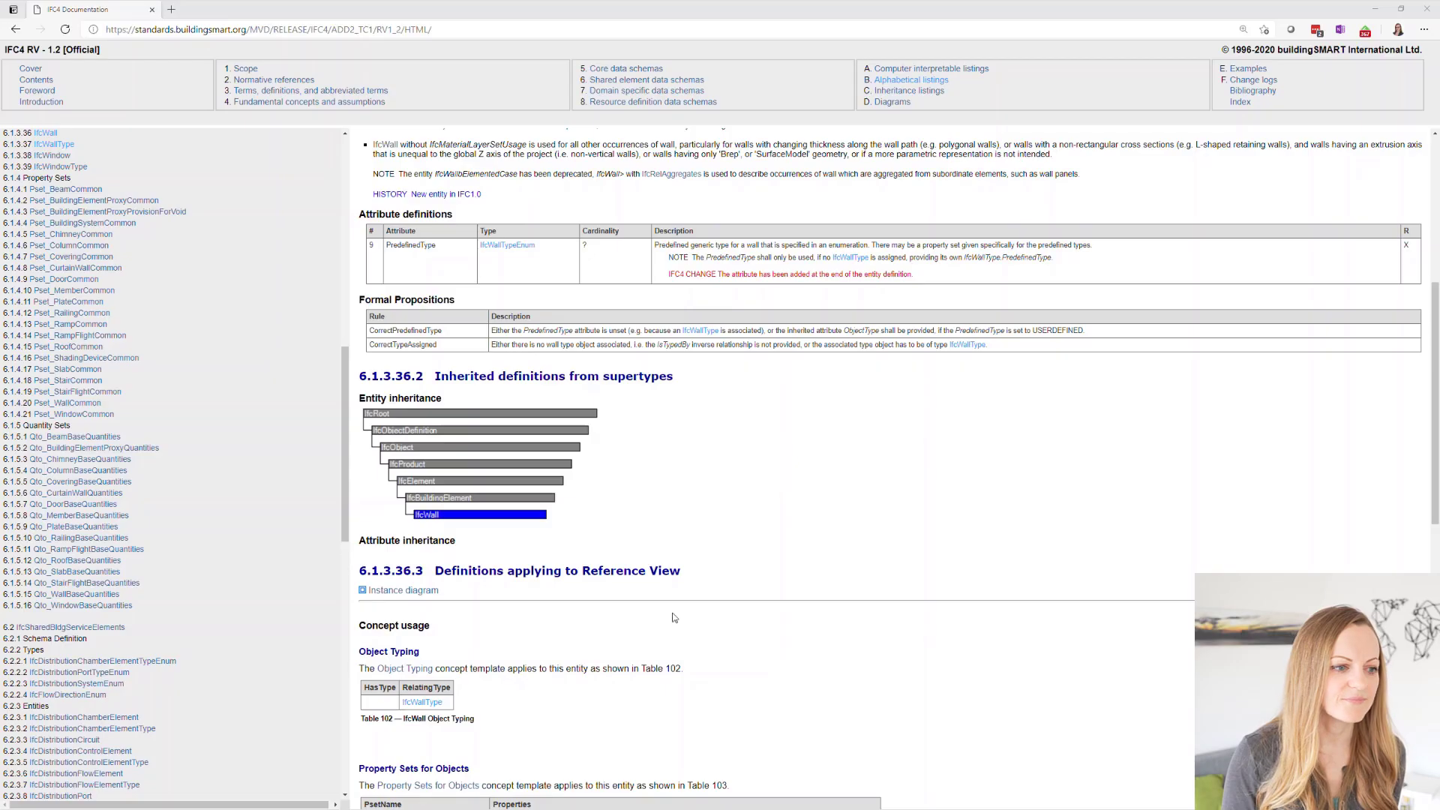
- Review the IfcBuildingElement and parent IfcElement pages in the IFC4 documentation
{"action": "left_click", "coordinate": [545, 500]}
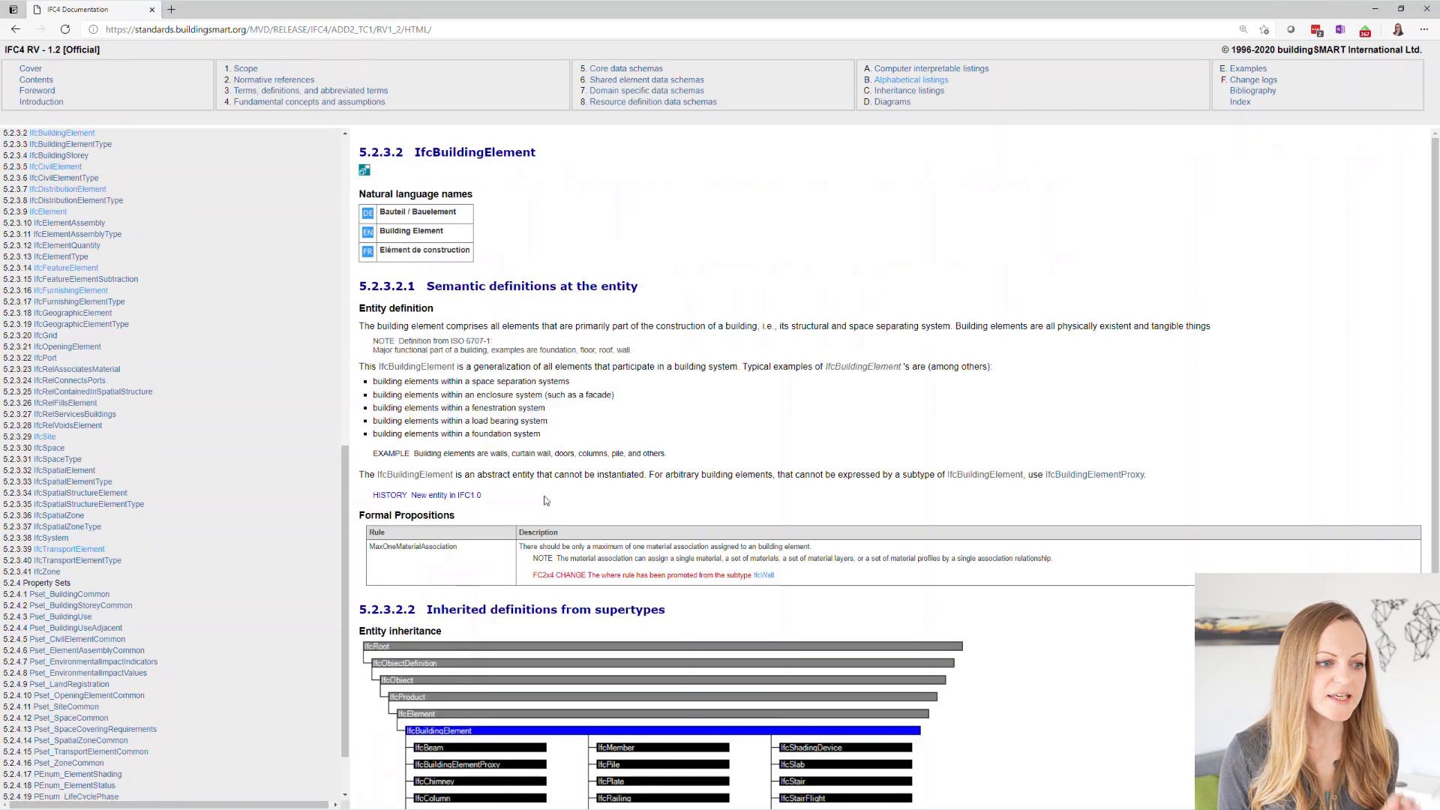
{"action": "scroll", "coordinate": [1080, 568], "scroll_direction": "down", "scroll_amount": 3}
{"action": "scroll", "coordinate": [1080, 567], "scroll_direction": "down", "scroll_amount": 1}
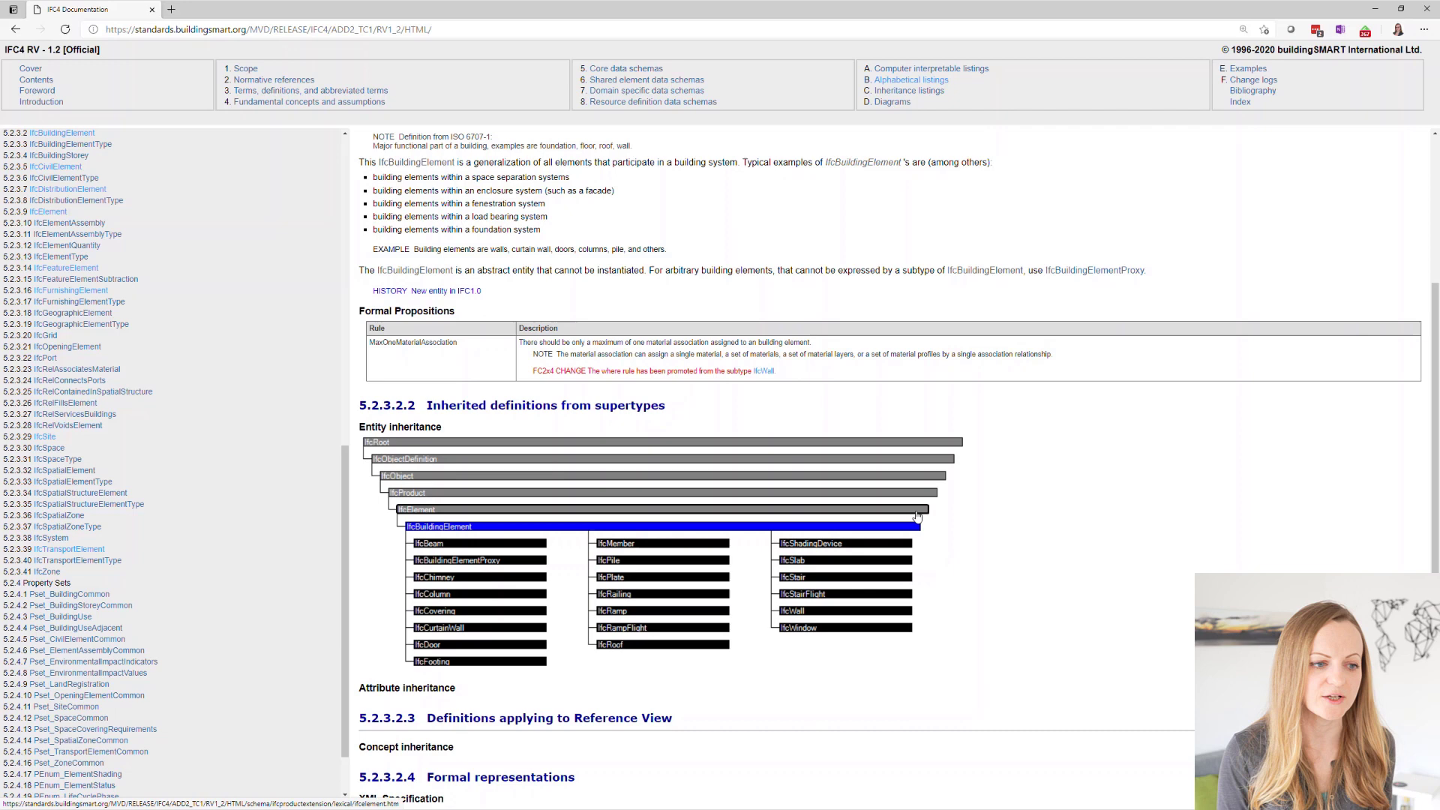
{"action": "left_click", "coordinate": [893, 509]}
{"action": "scroll", "coordinate": [968, 700], "scroll_direction": "down", "scroll_amount": 3}
{"action": "scroll", "coordinate": [967, 700], "scroll_direction": "down", "scroll_amount": 3}
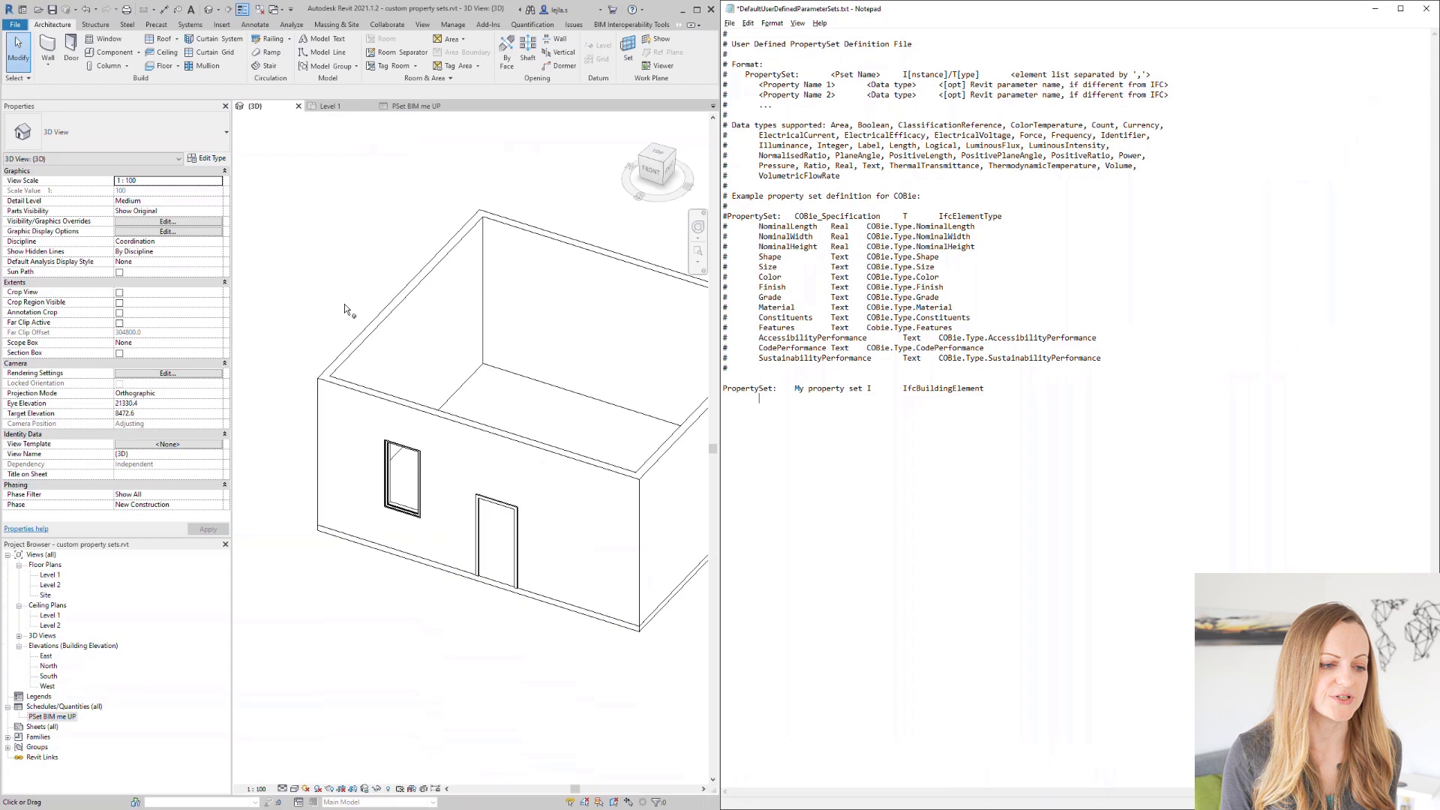
- Add an indented 'Comments' property of type Text under My property set
{"action": "type", "text": "v"}
{"action": "left_click", "coordinate": [336, 302]}
{"action": "left_click", "coordinate": [405, 330]}
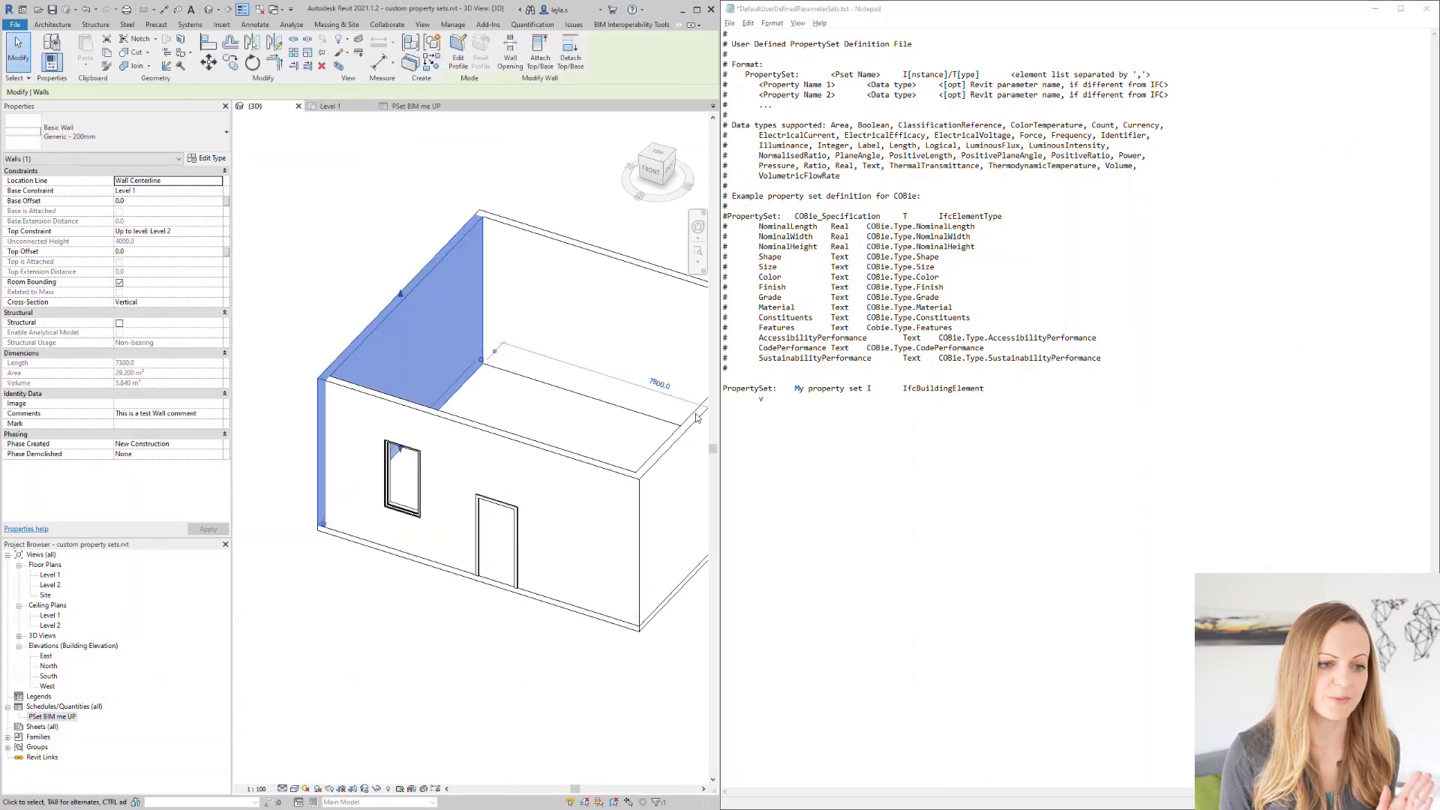
{"action": "left_click", "coordinate": [776, 400]}
{"action": "type", "text": "Comments\t"}
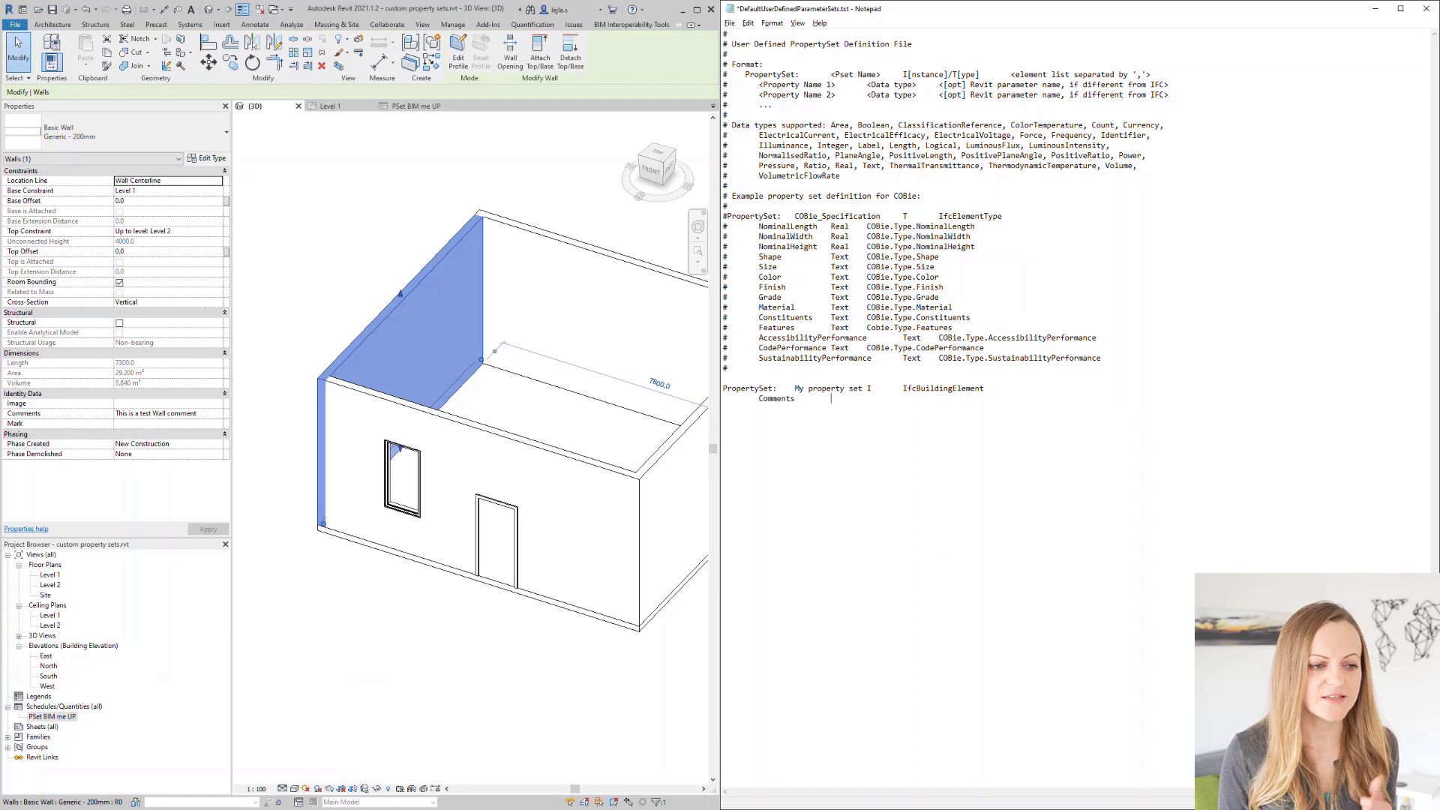
{"action": "type", "text": "Text"}
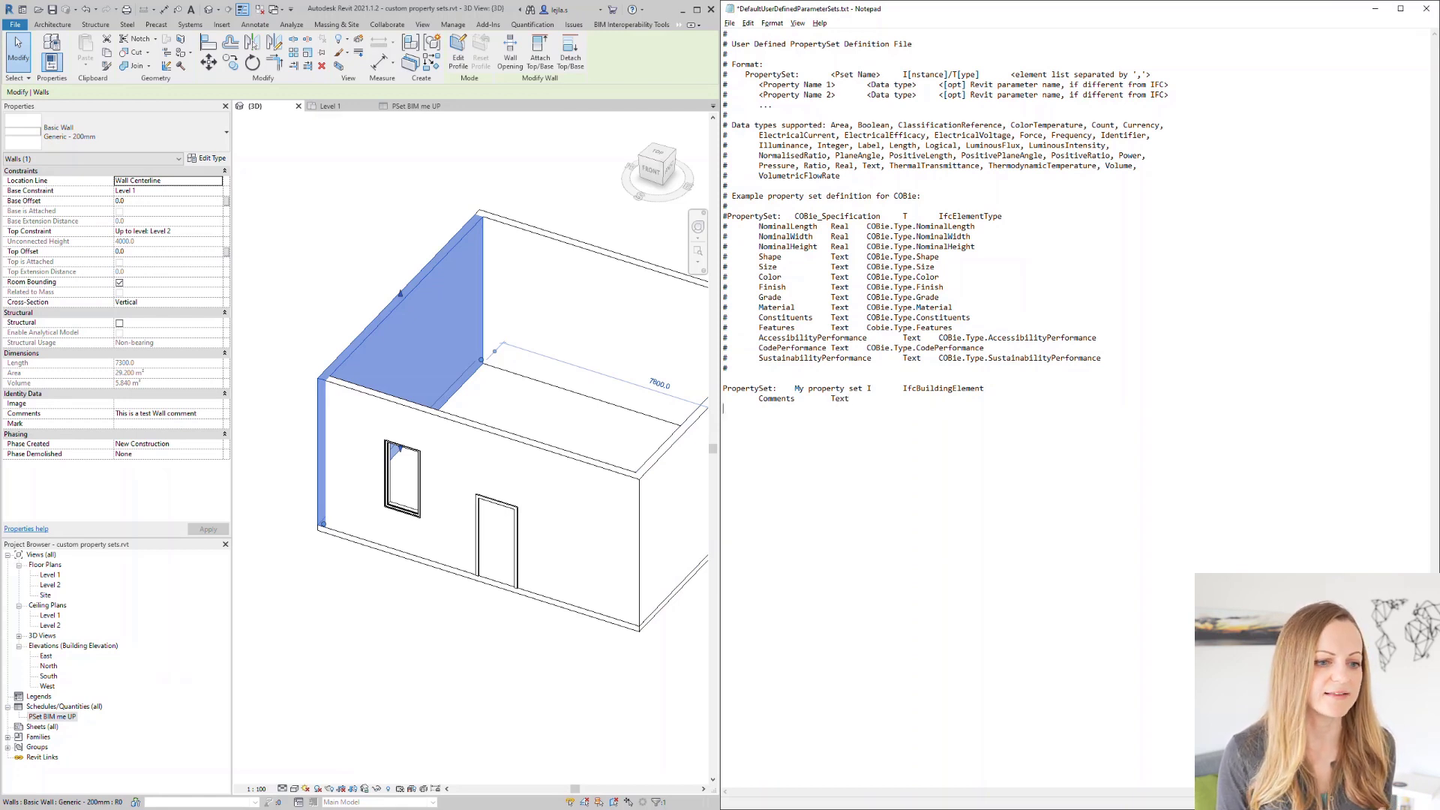
{"action": "left_click", "coordinate": [209, 160]}
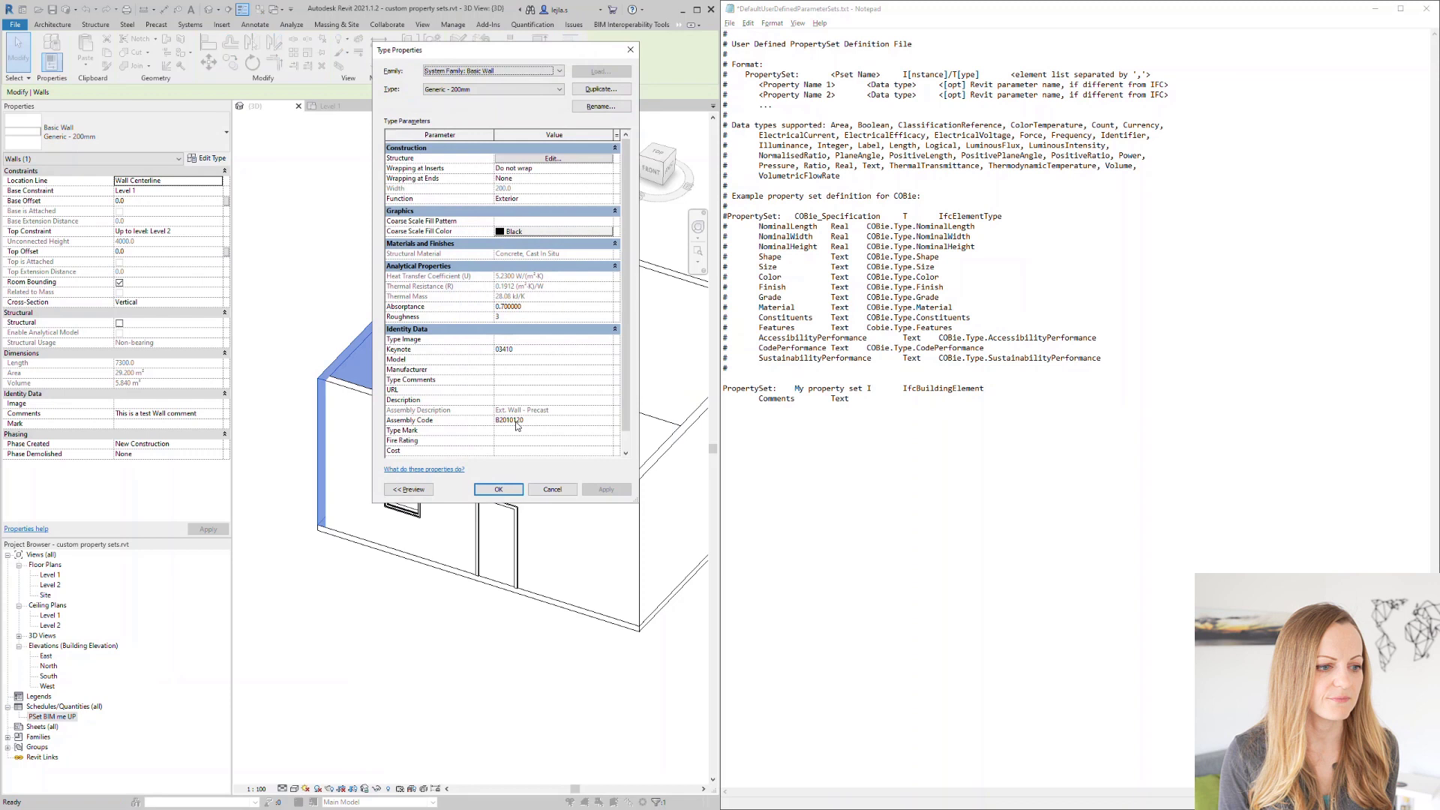
- Add Assembly (Text, Assembly Code) and Specification (Text, Assembly Description) lines, then begin Keynote Number
{"action": "left_click", "coordinate": [893, 396]}
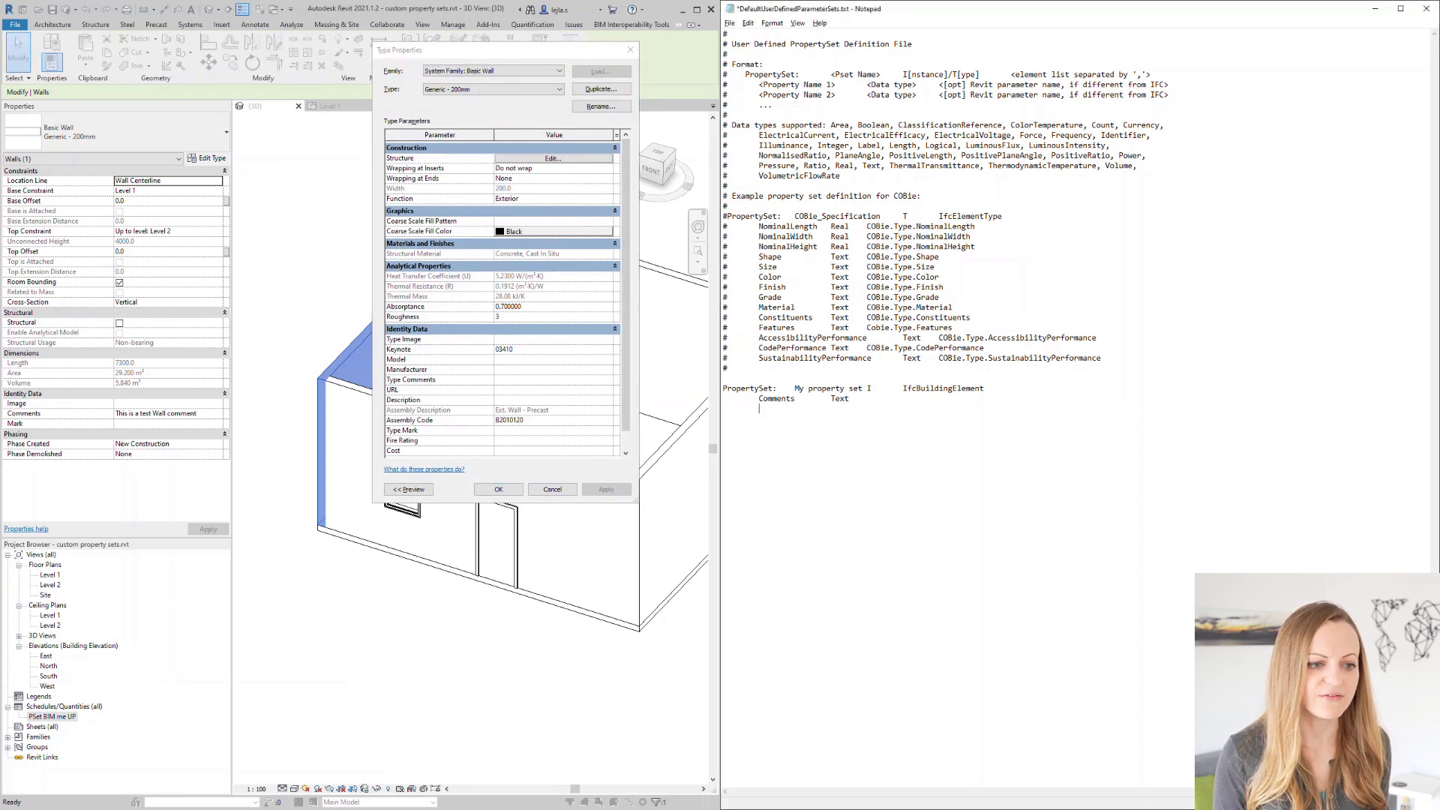
{"action": "type", "text": "Assembly\t"}
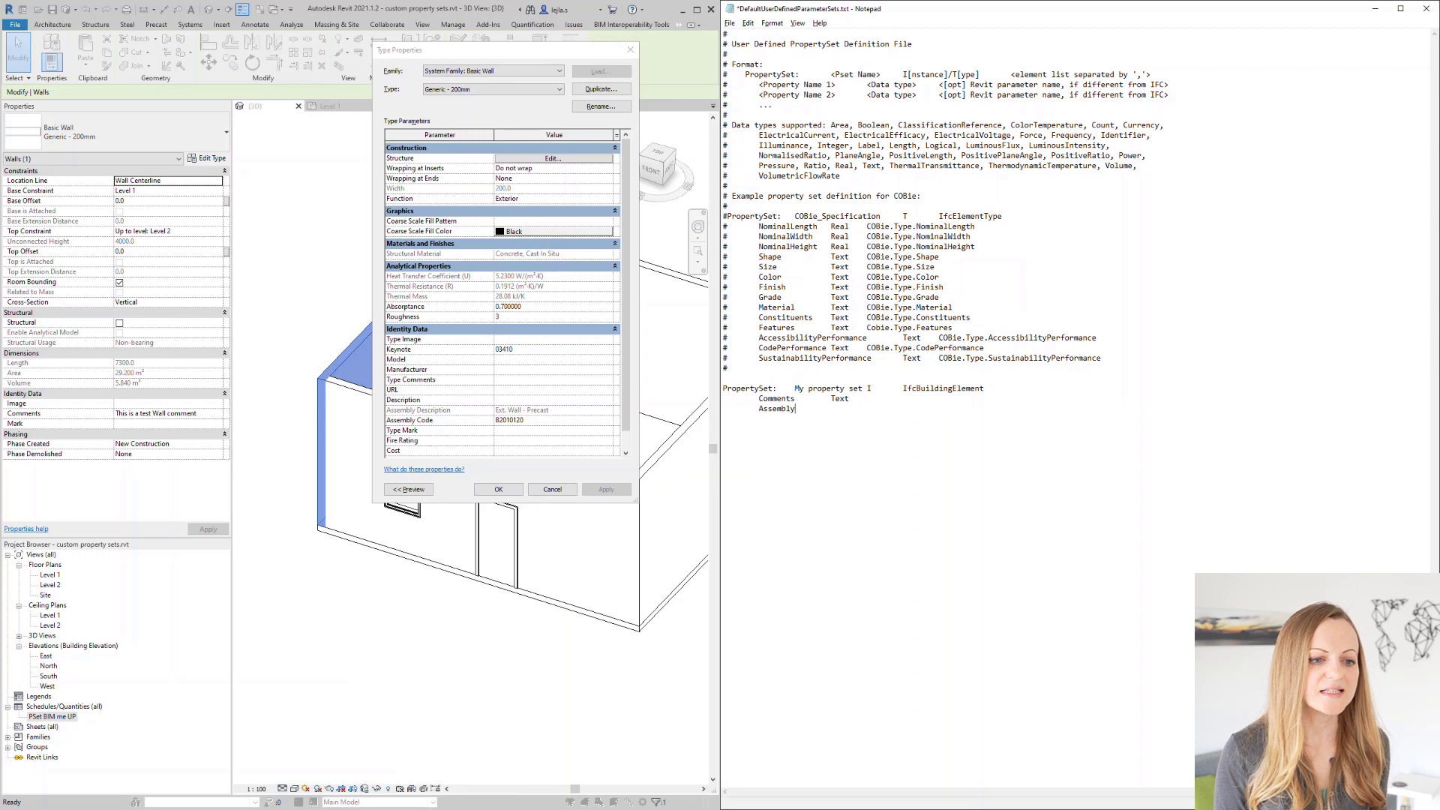
{"action": "type", "text": "Text\t"}
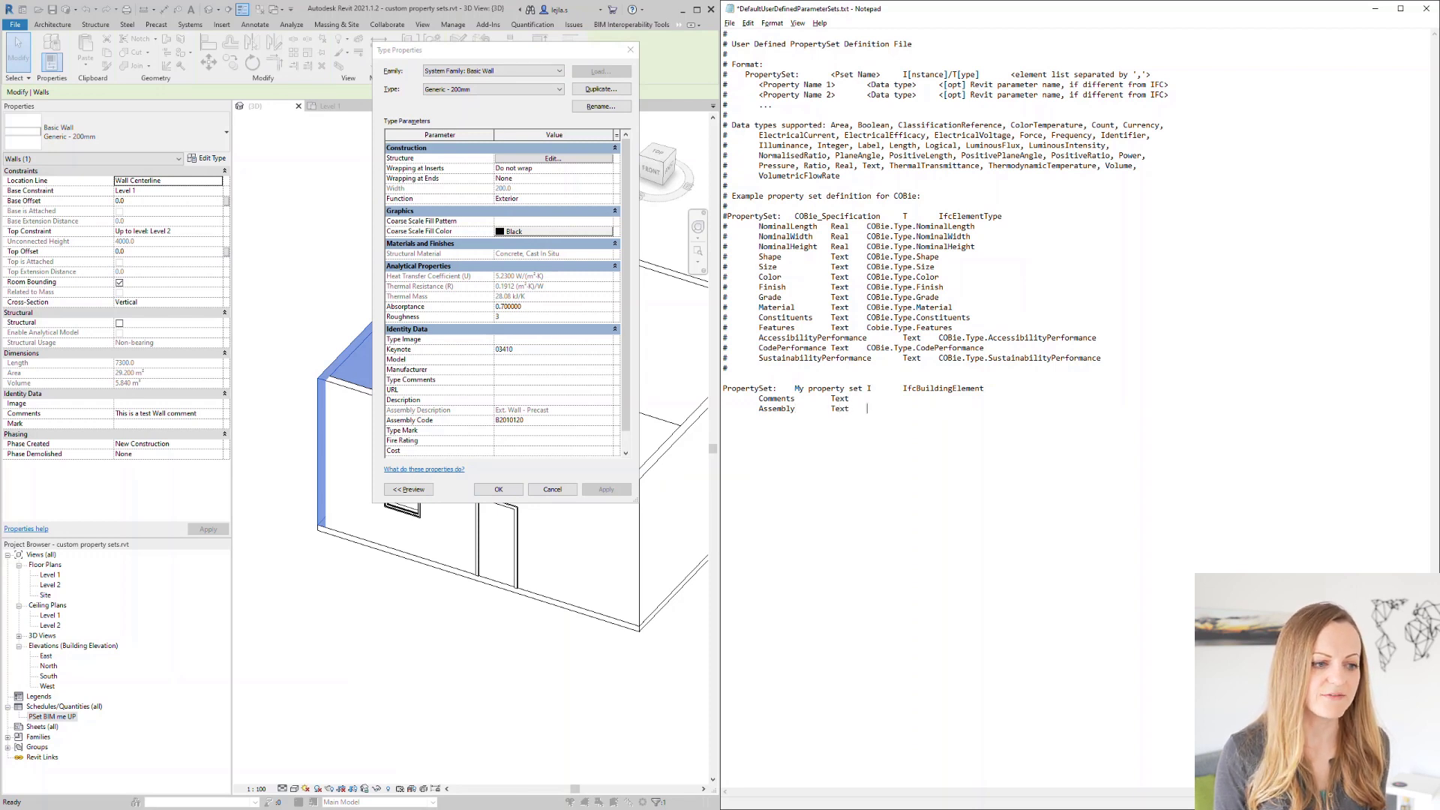
{"action": "type", "text": "Assembly"}
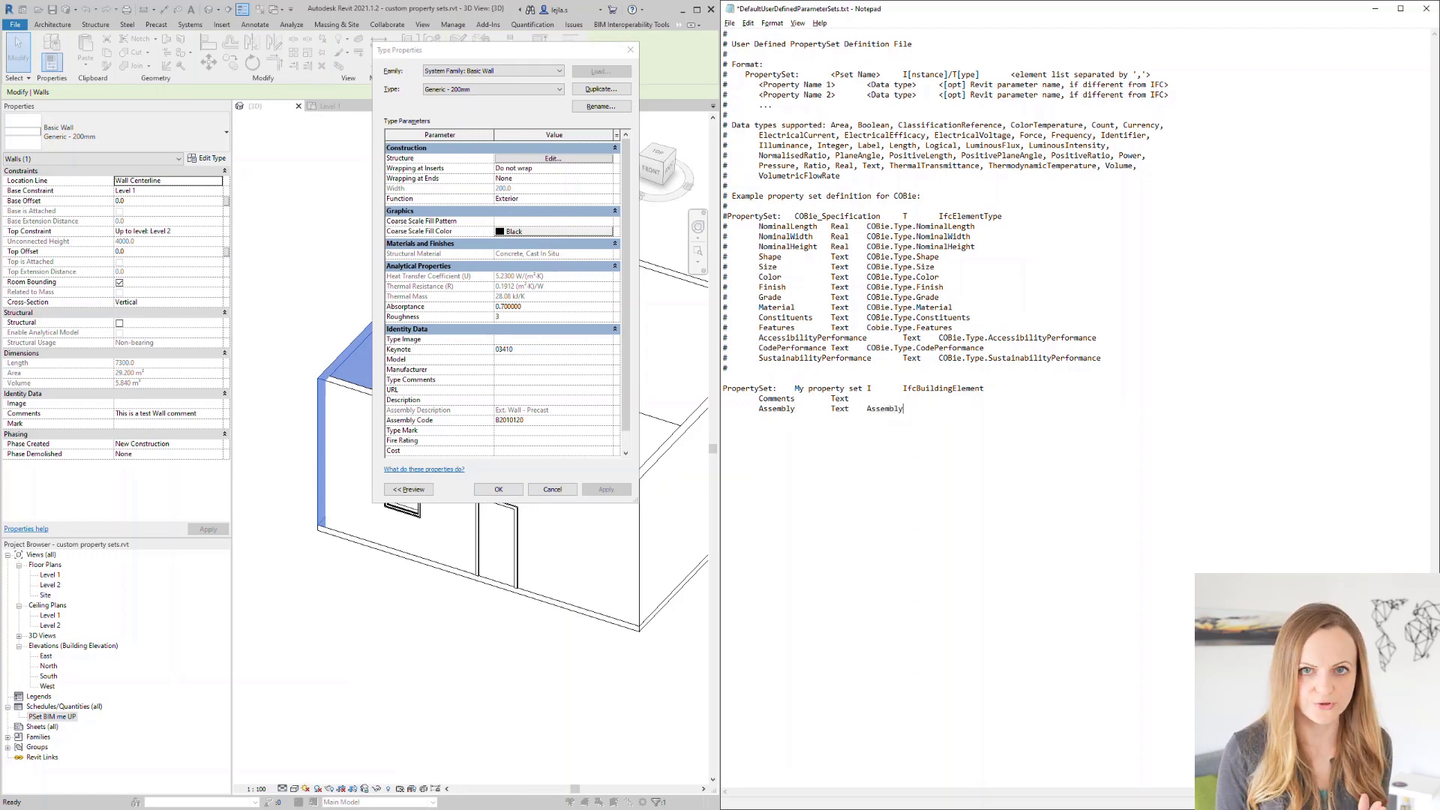
{"action": "type", "text": " Cod"}
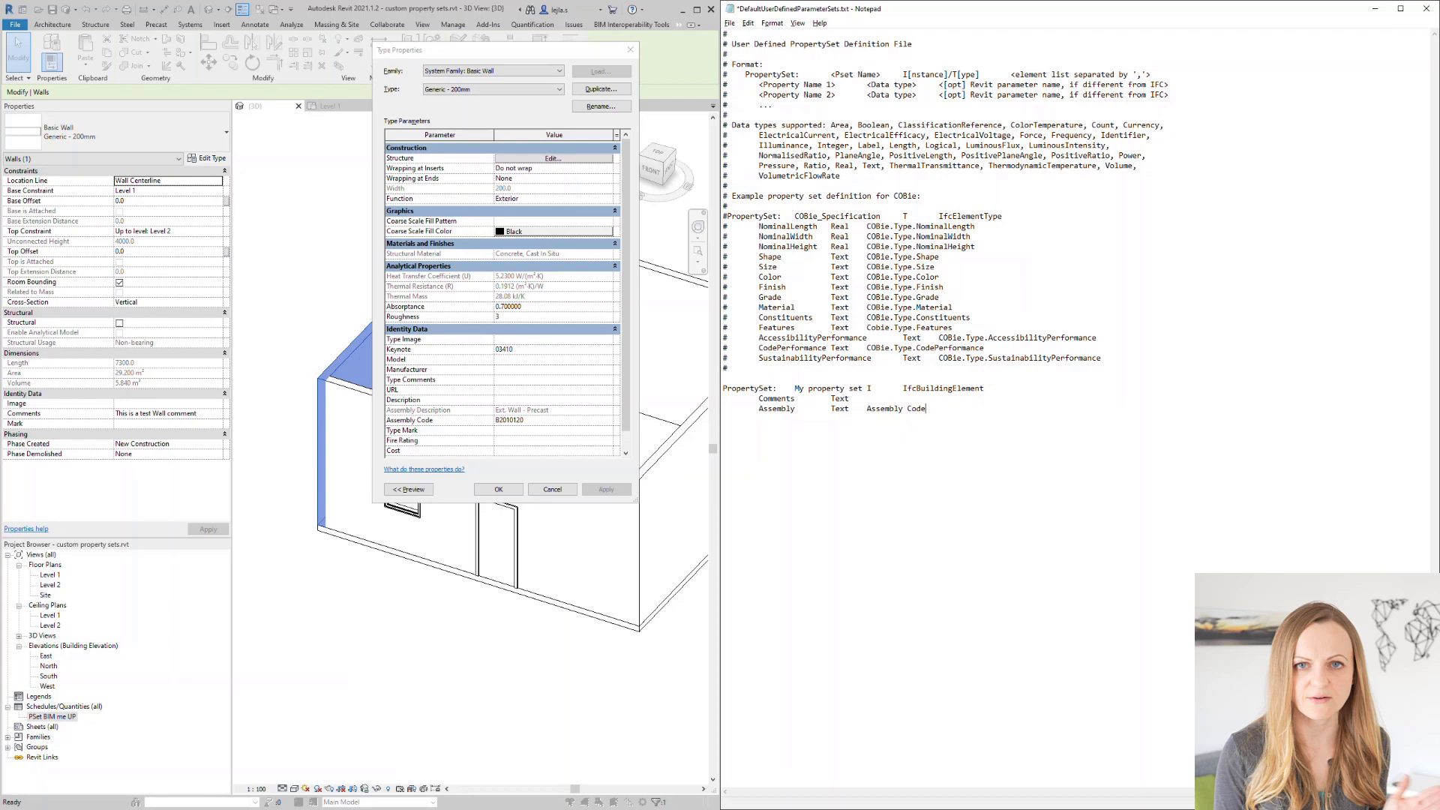
{"action": "type", "text": "e"}
{"action": "key", "text": "Return"}
{"action": "type", "text": "Specifica"}
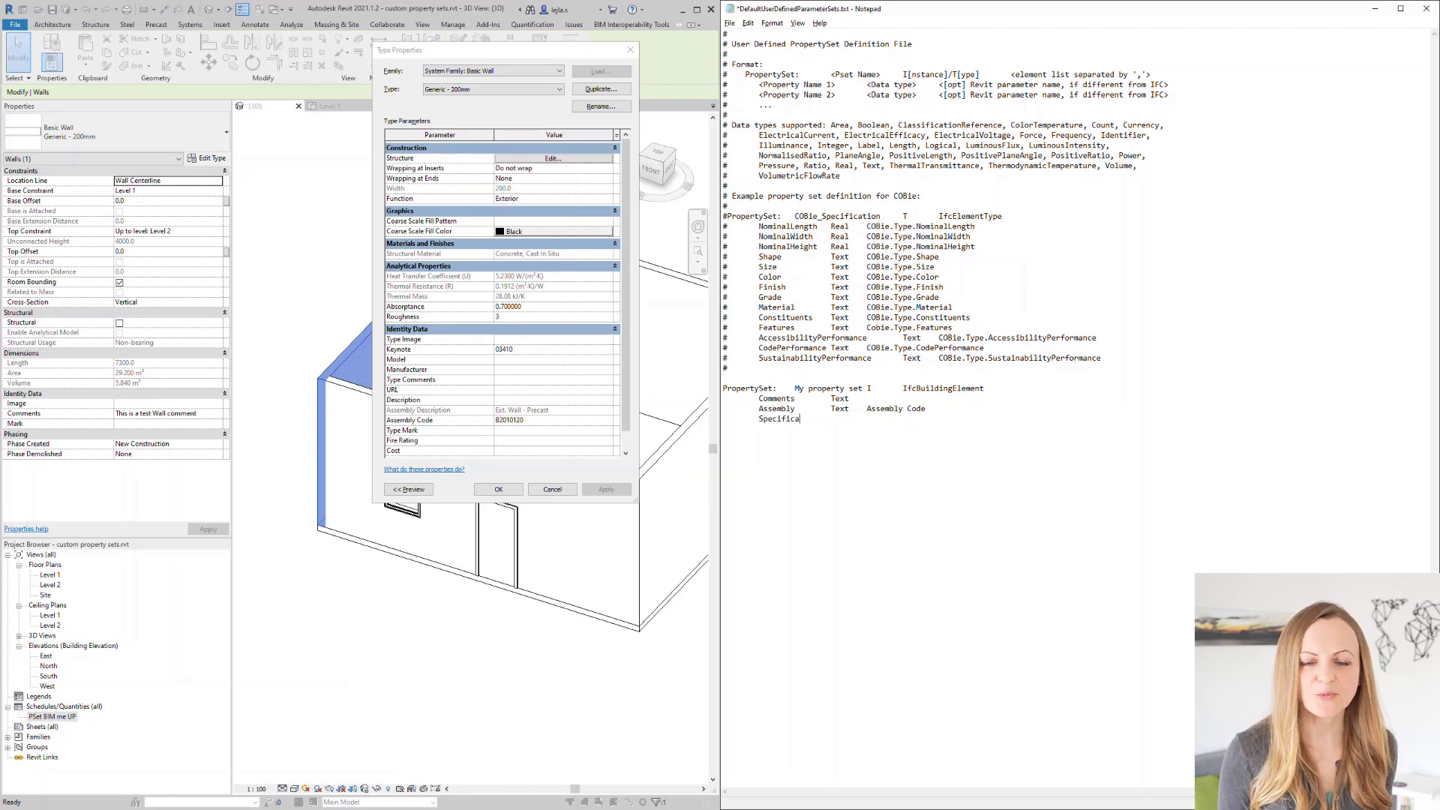
{"action": "type", "text": "tion\tText\tAssembly Description "}
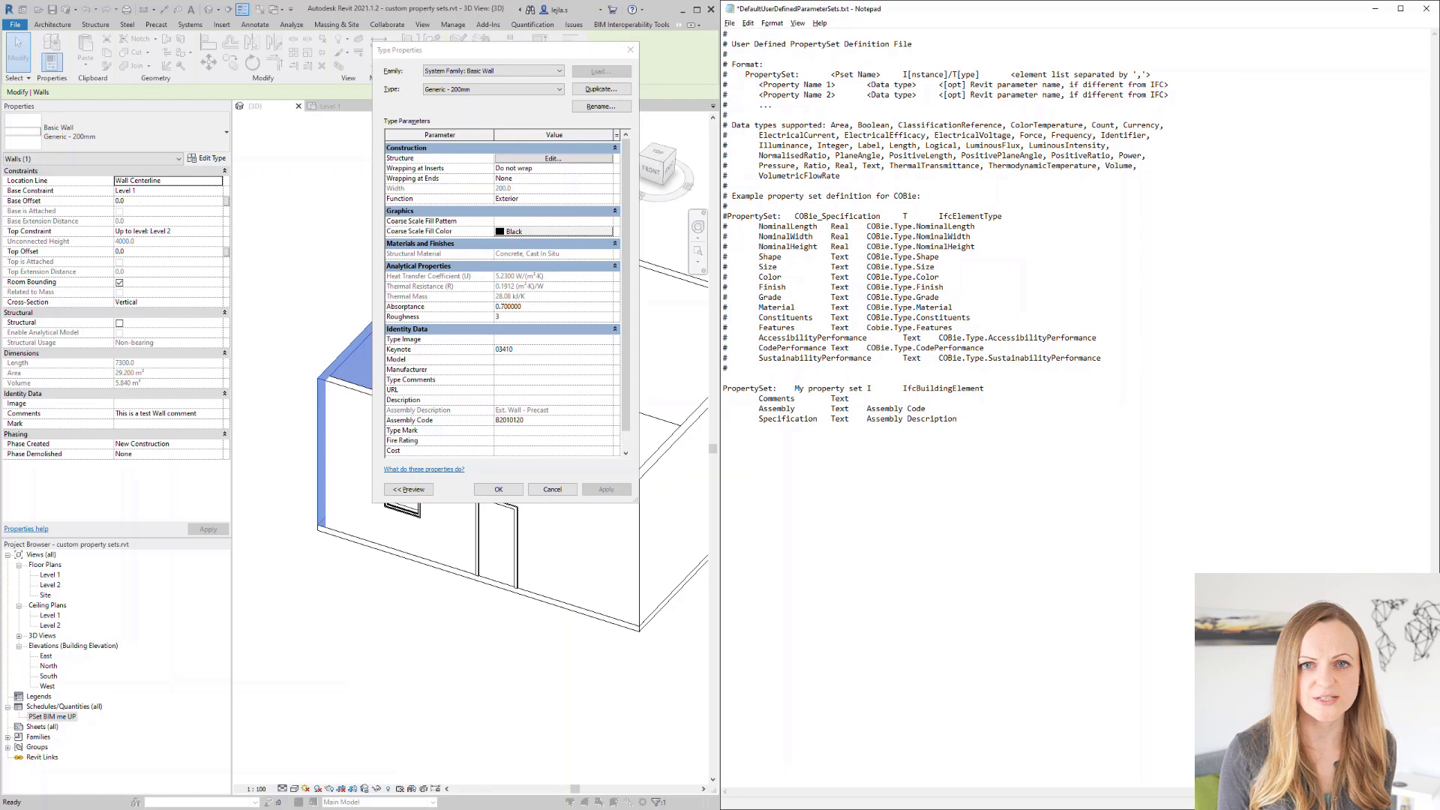
{"action": "type", "text": "\tKeynote"}
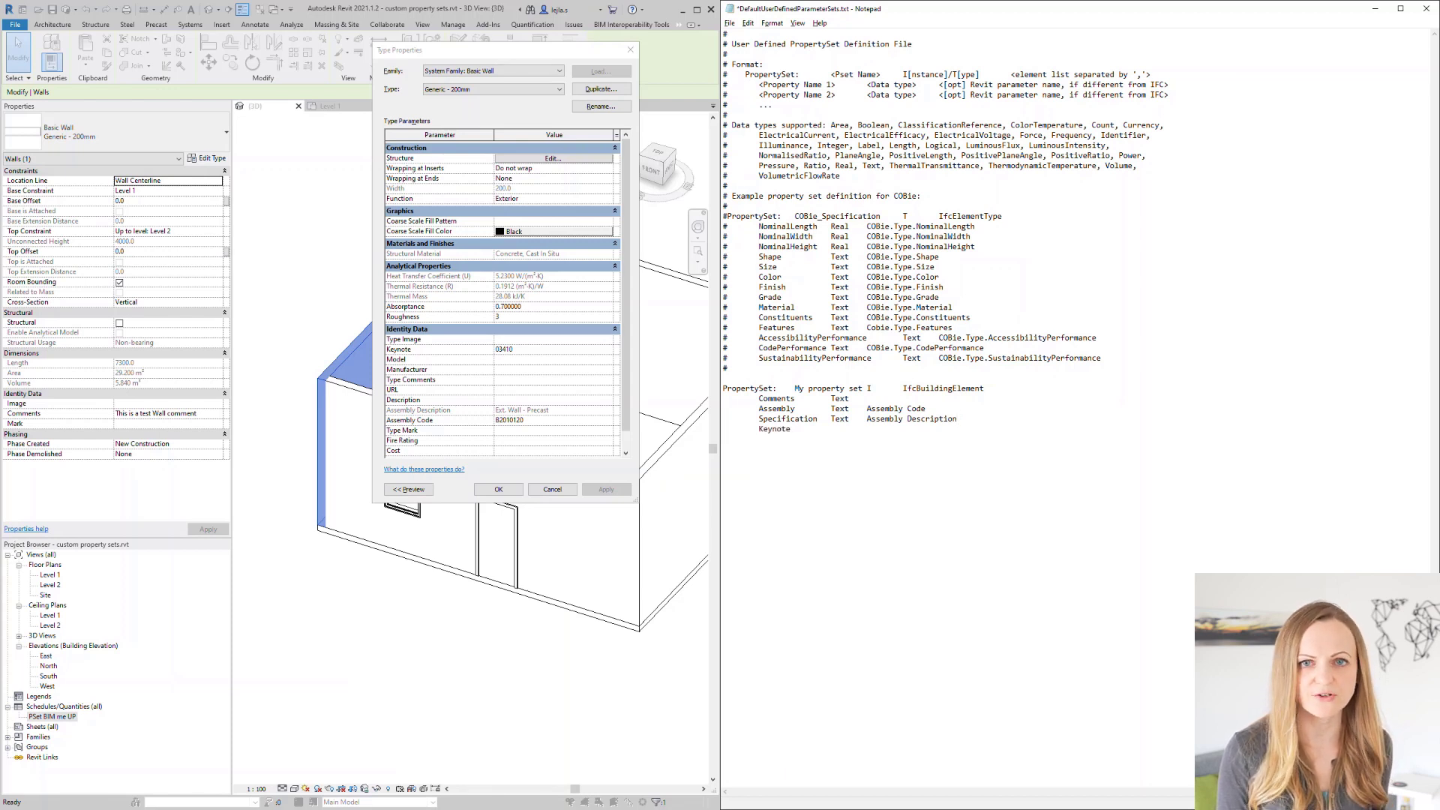
{"action": "type", "text": " Number"}
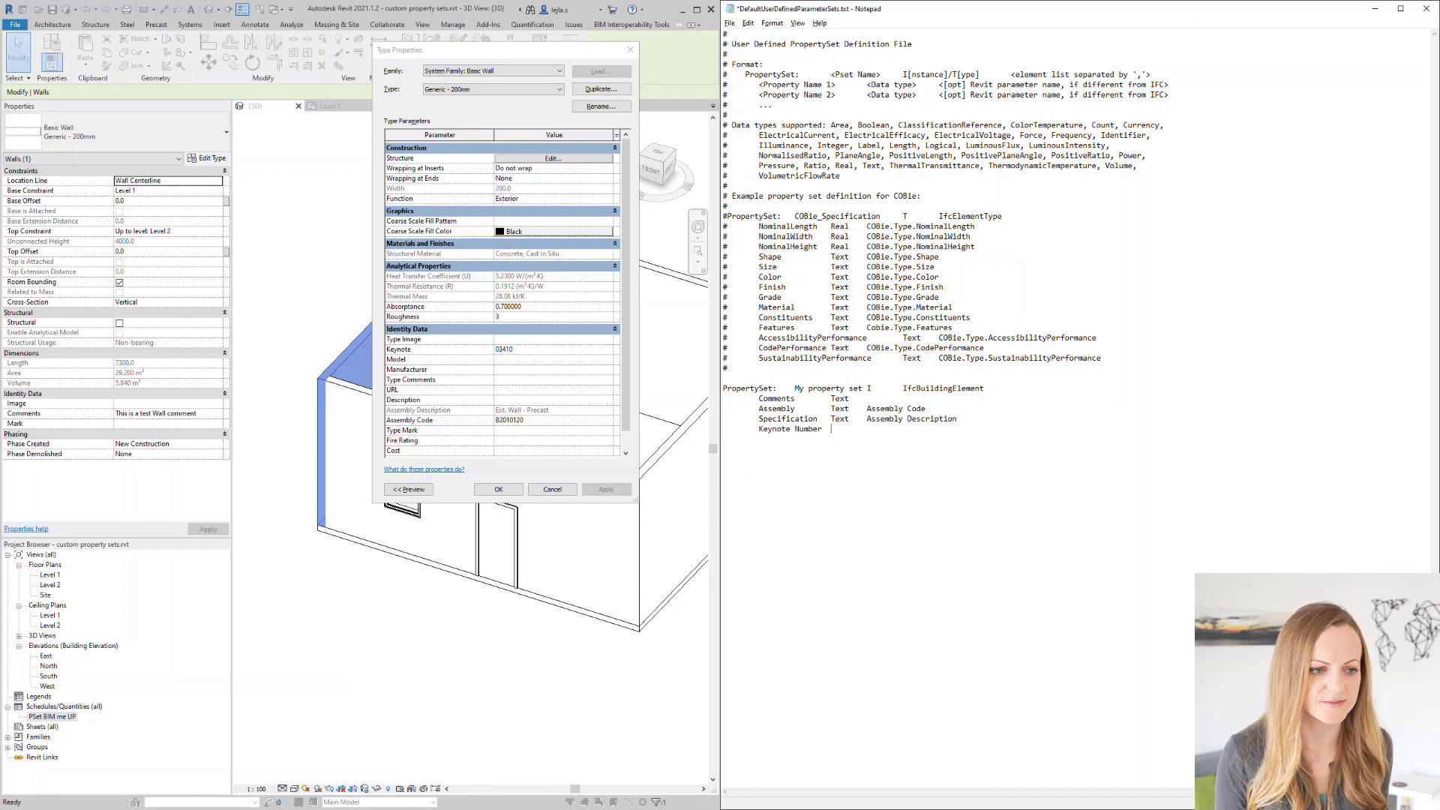
- Save the definition file and export the model to IFC with user-defined property sets enabled
{"action": "left_click", "coordinate": [730, 23]}
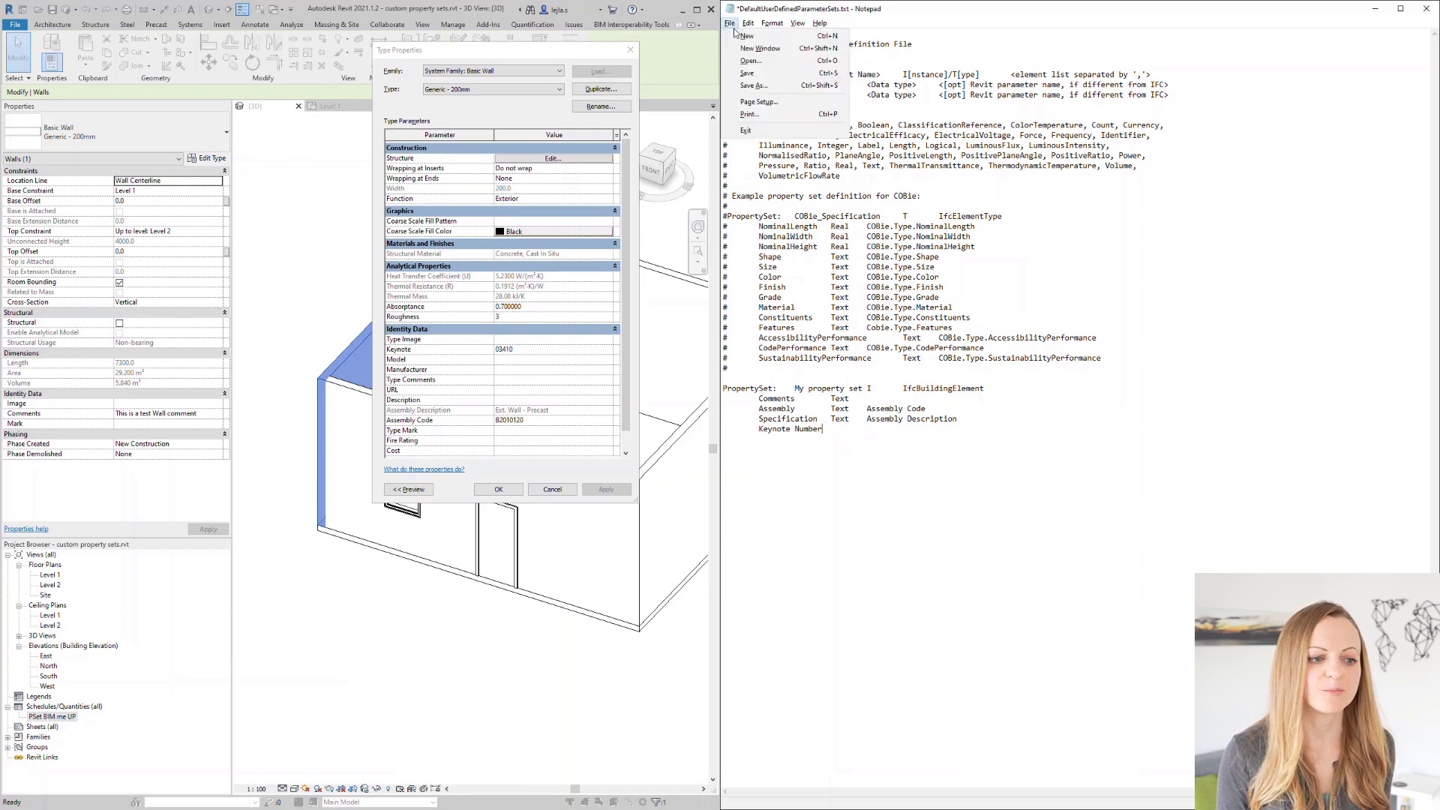
{"action": "left_click", "coordinate": [758, 92]}
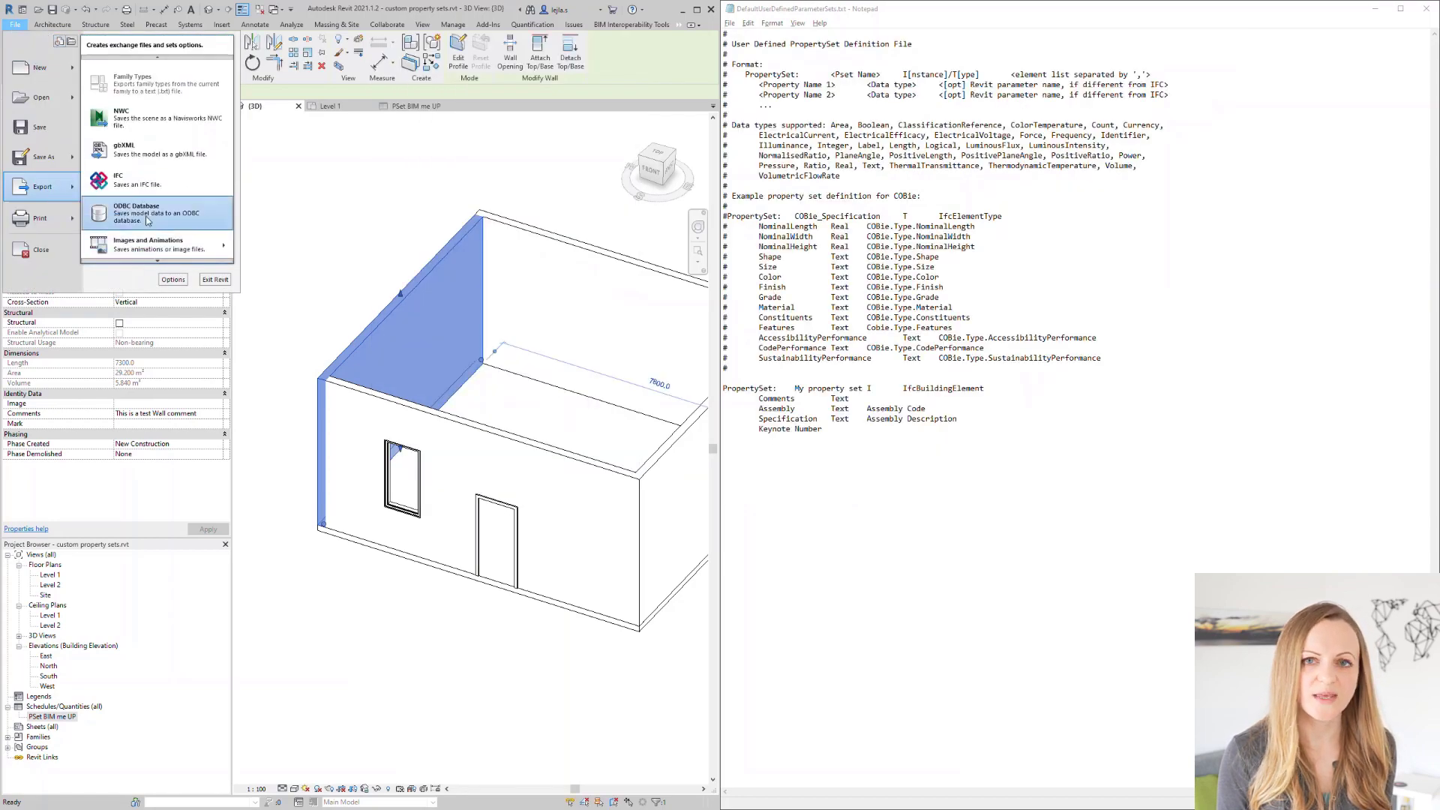
{"action": "left_click", "coordinate": [135, 225]}
{"action": "left_click", "coordinate": [836, 469]}
{"action": "left_click", "coordinate": [690, 410]}
{"action": "left_click", "coordinate": [637, 489]}
{"action": "left_click", "coordinate": [837, 674]}
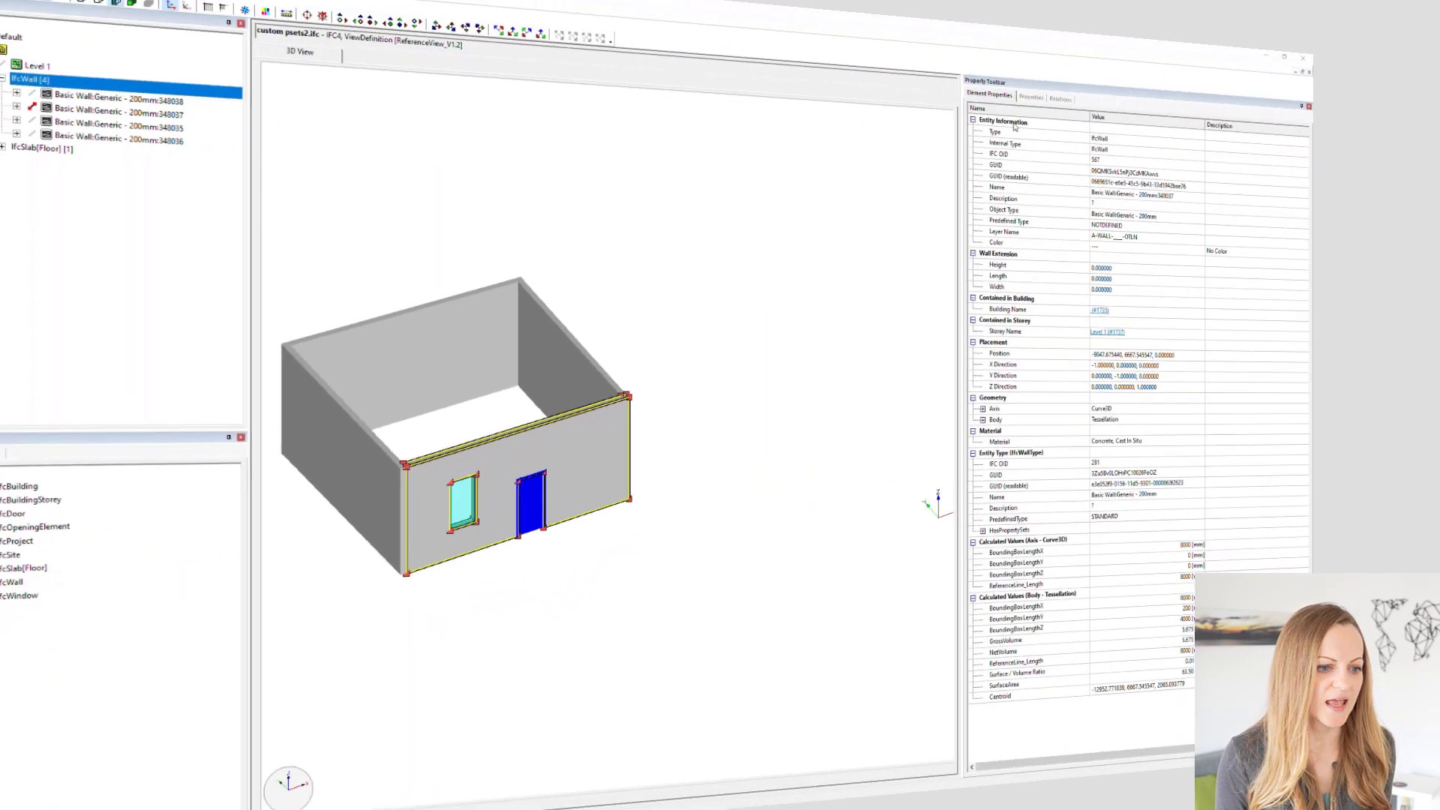
- Expand My property set for the wall entity and its type, showing Assembly B2010120 and Keynote 03410
{"action": "left_click", "coordinate": [1031, 97]}
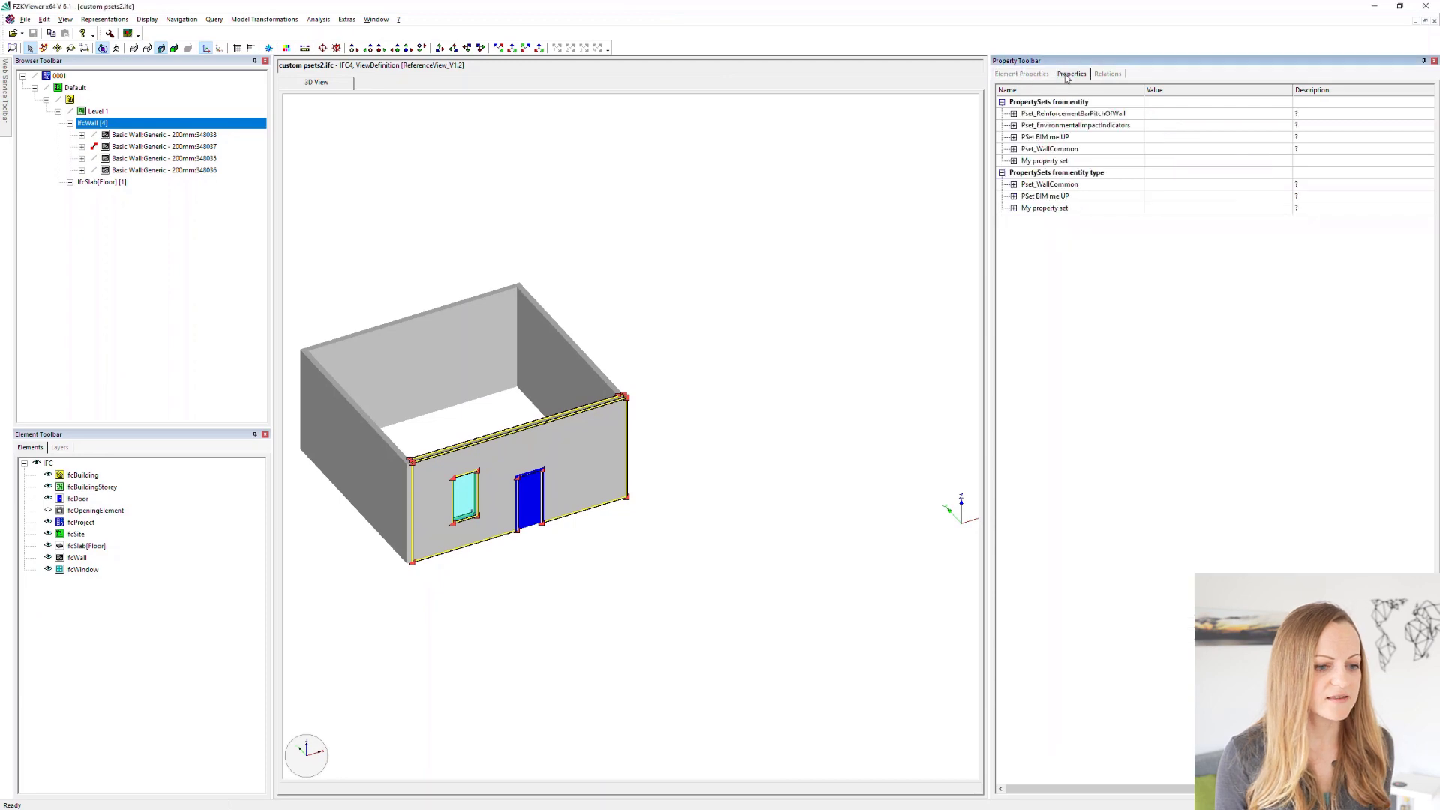
{"action": "left_click", "coordinate": [1014, 160]}
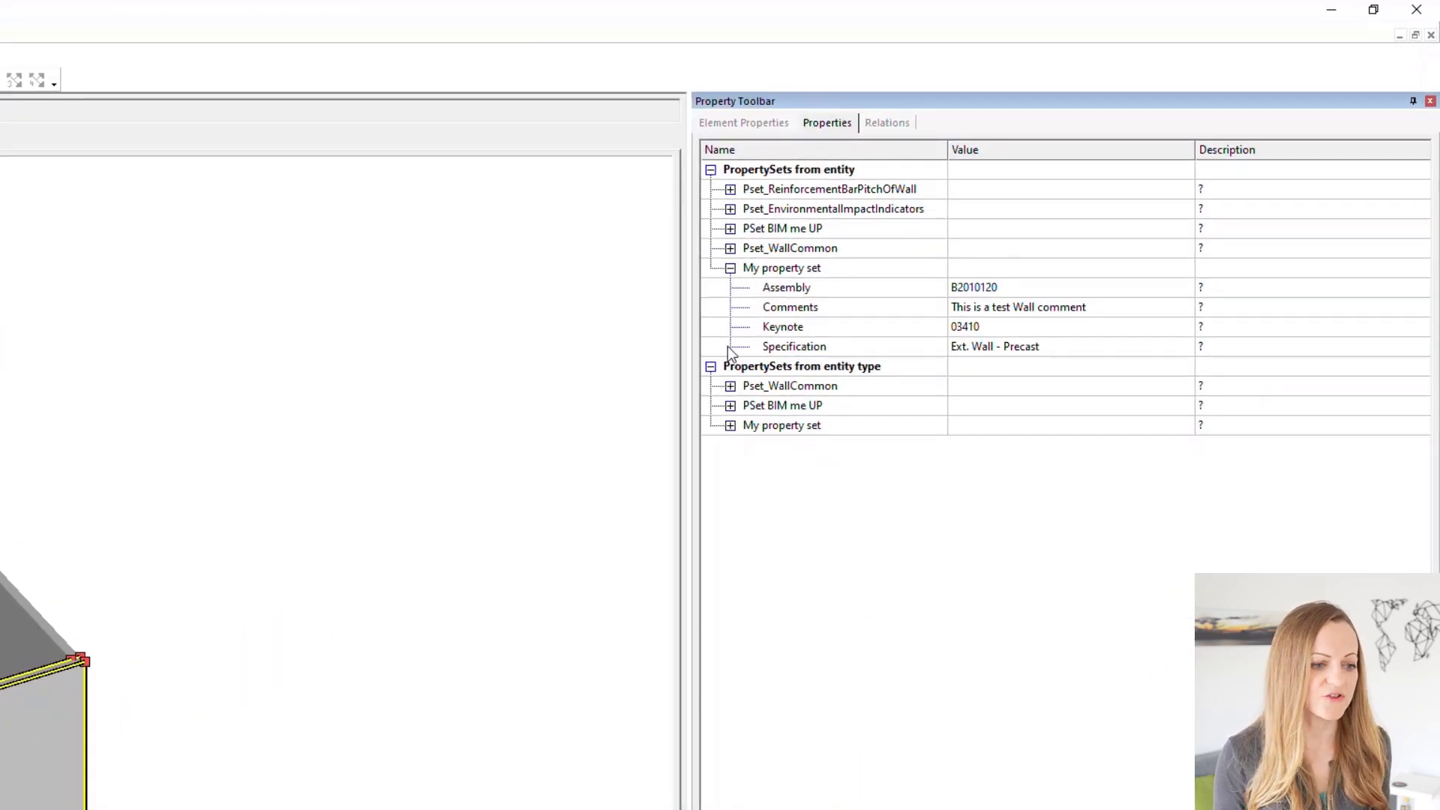
{"action": "left_click", "coordinate": [731, 427]}
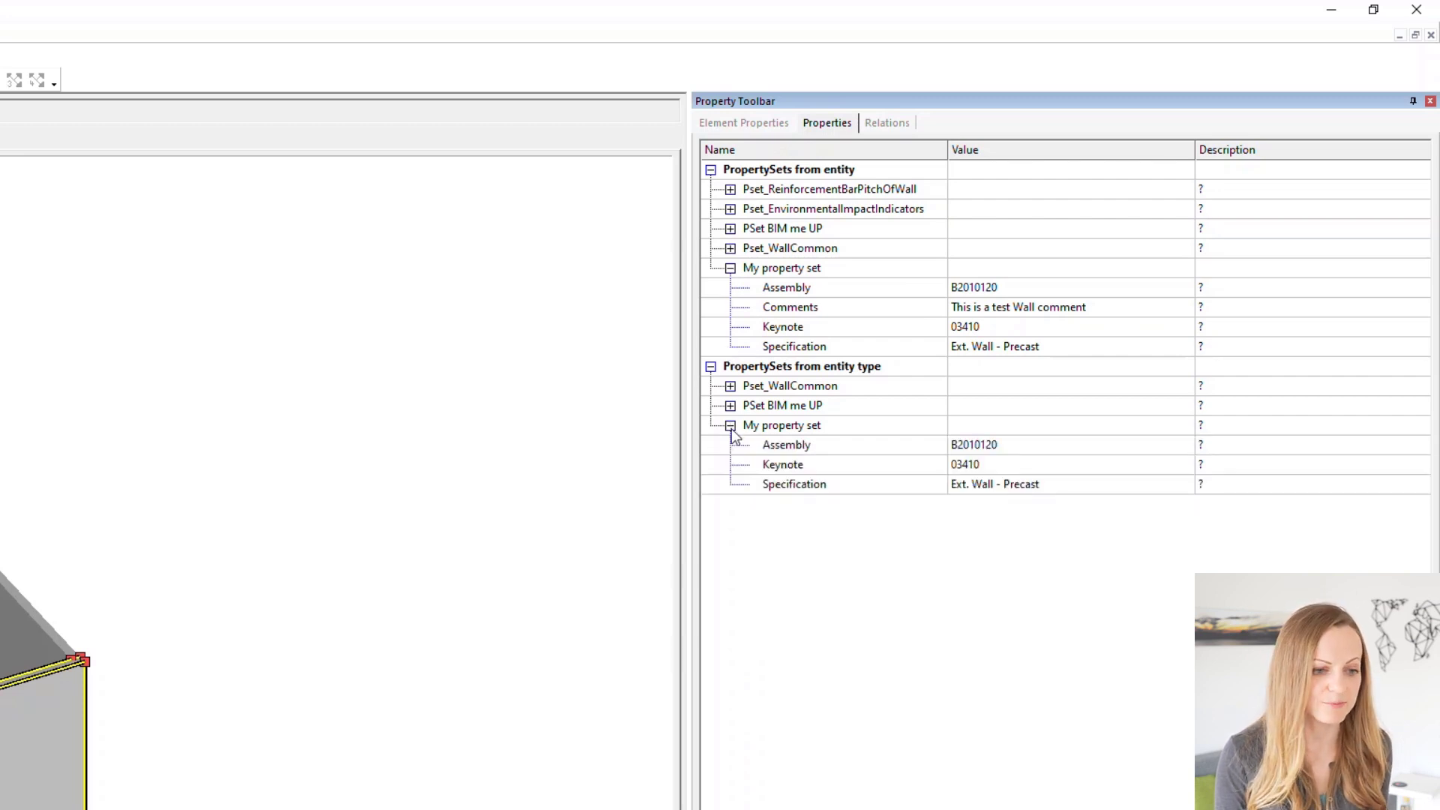